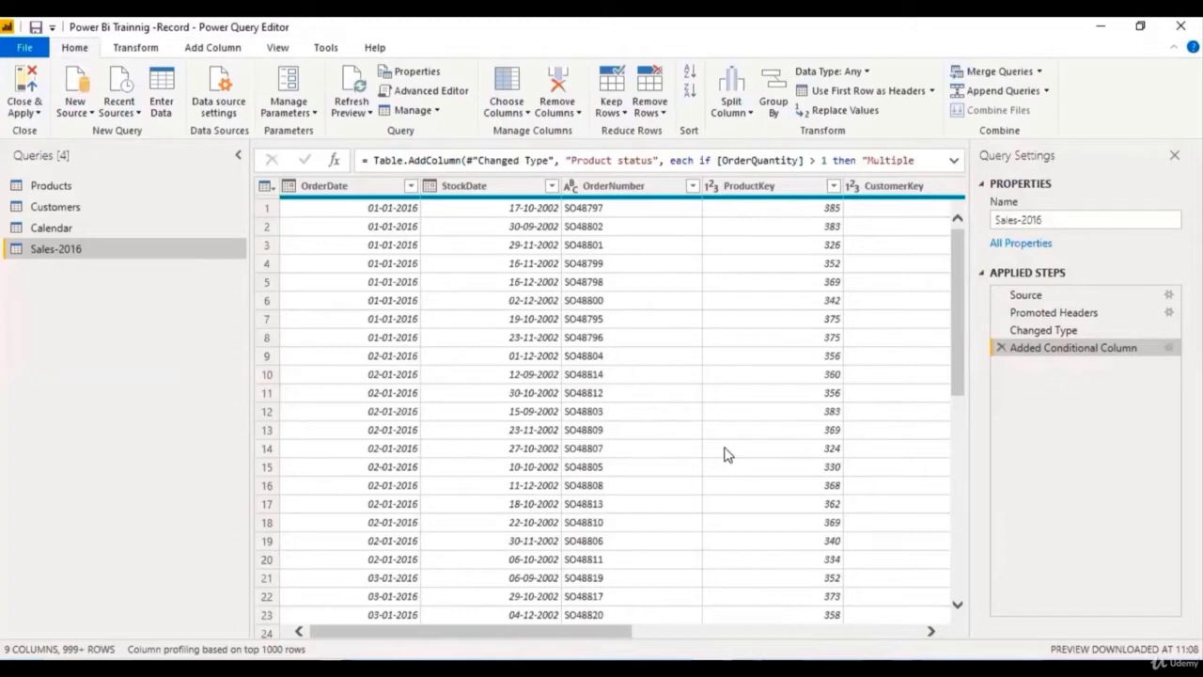
Step: Examine the columns of the Sales-2016 query and the ProductPrice column in the Products query
left_click(640, 616)
left_click(841, 631)
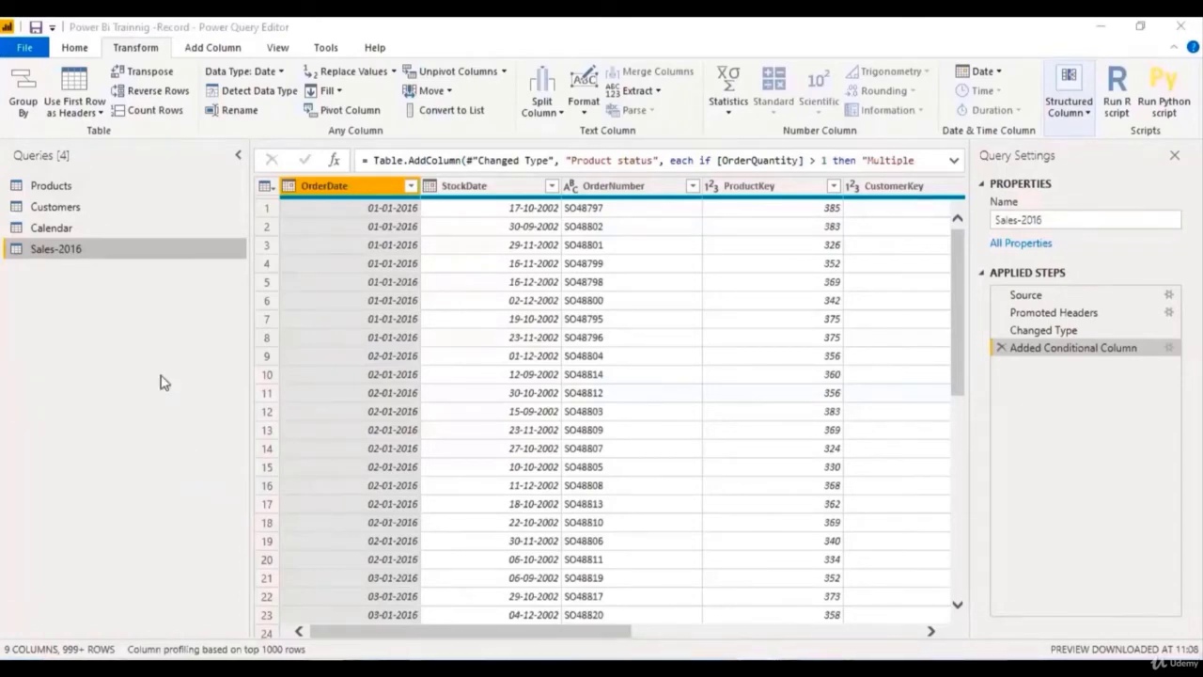
left_click(105, 192)
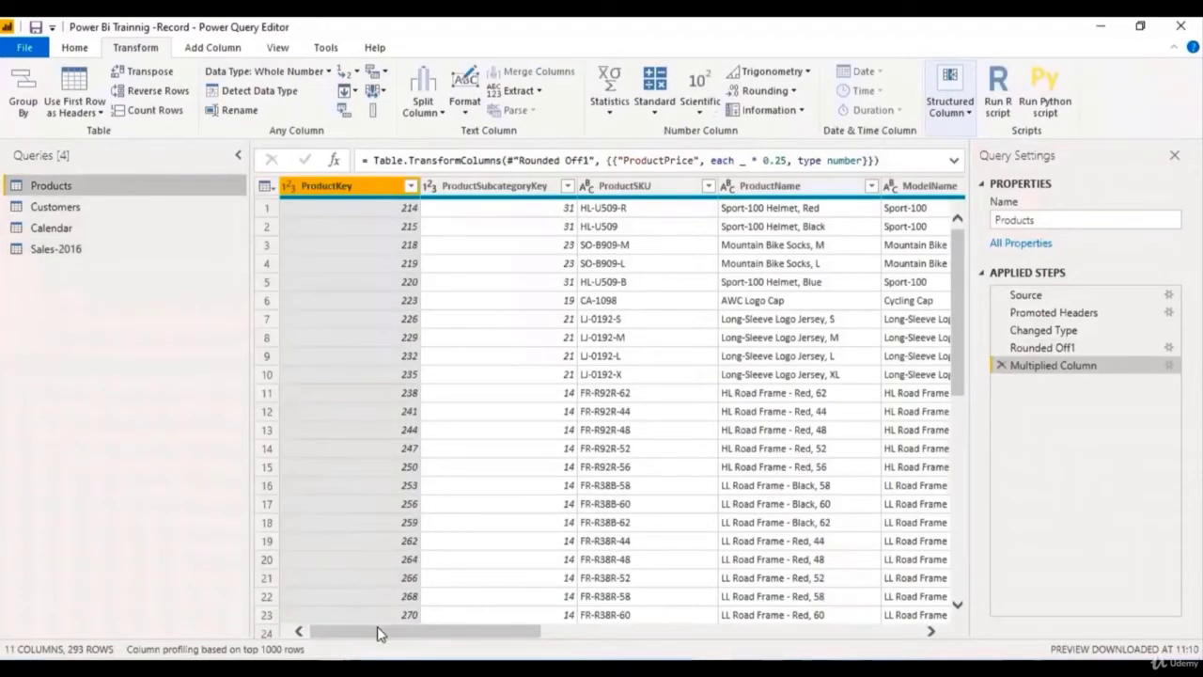
scroll(377, 629, "right", 1)
scroll(377, 632, "right", 5)
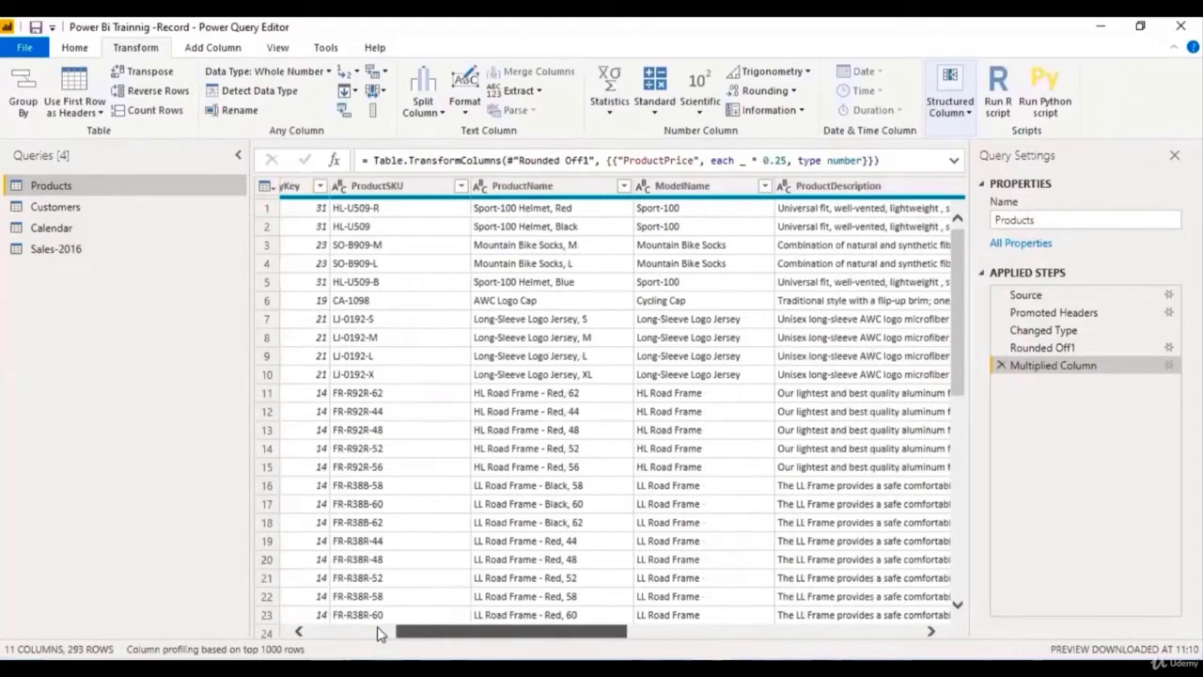
scroll(849, 366, "right", 3)
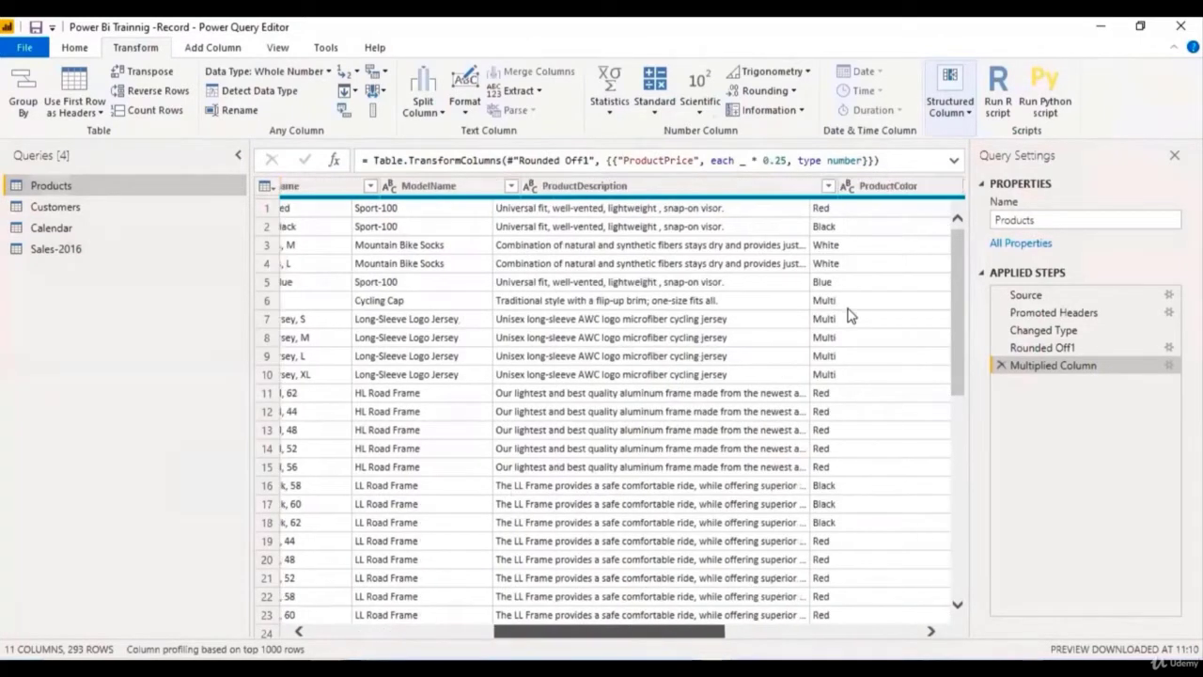
scroll(850, 195, "right", 5)
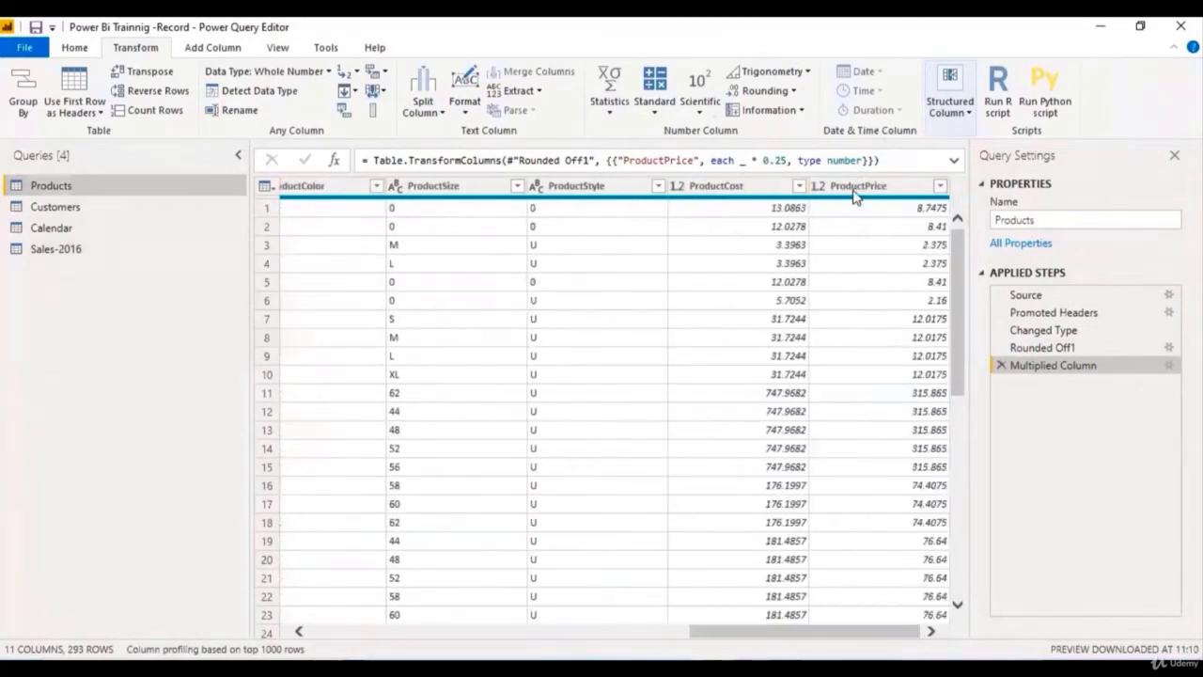
left_click(854, 187)
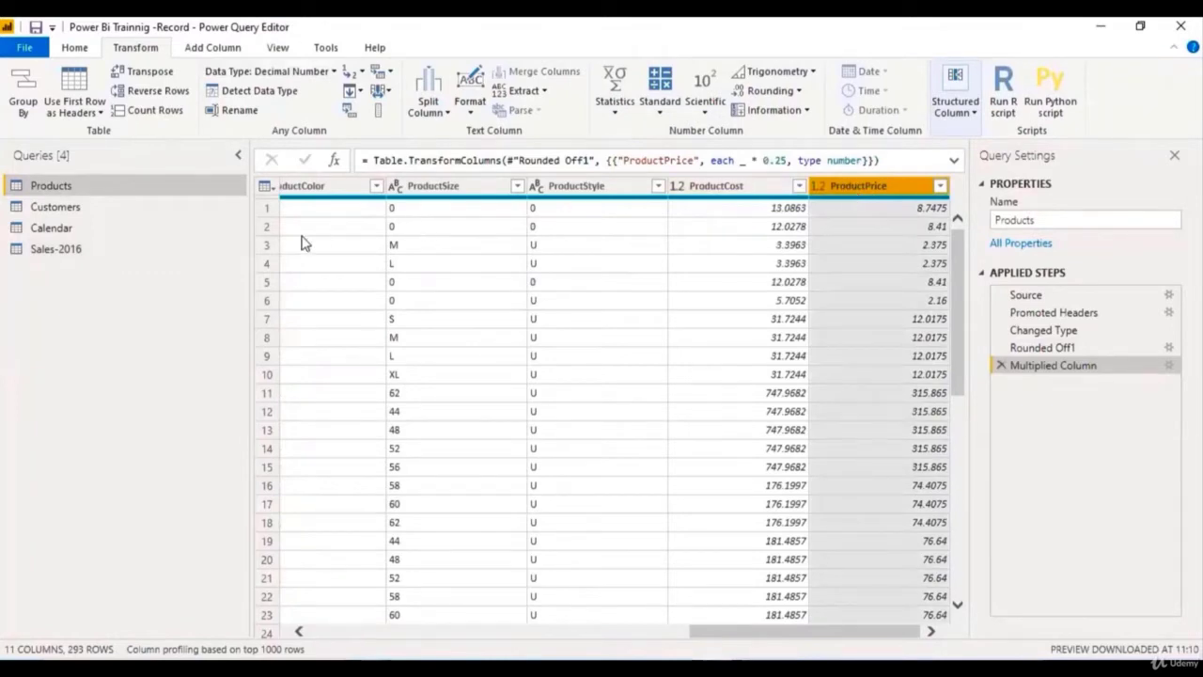
Step: Compare the ProductKey column in the Sales-2016 query with the one in the Products query
left_click(132, 251)
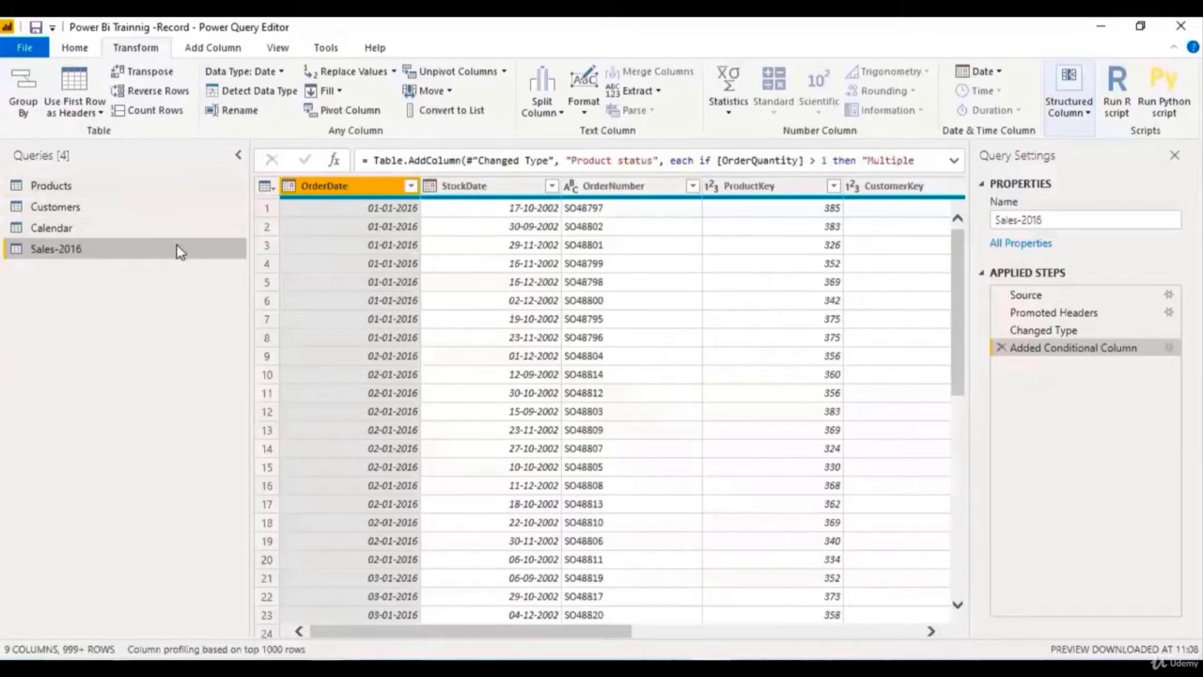
left_click(775, 192)
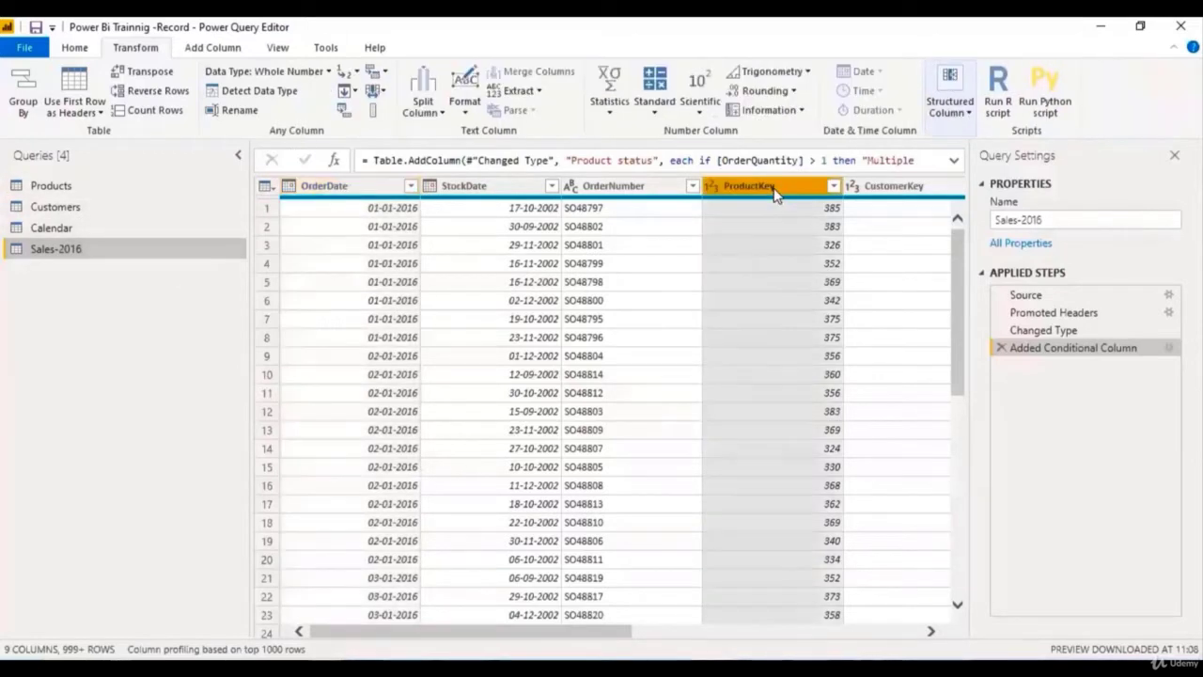
left_click(94, 190)
left_click(353, 188)
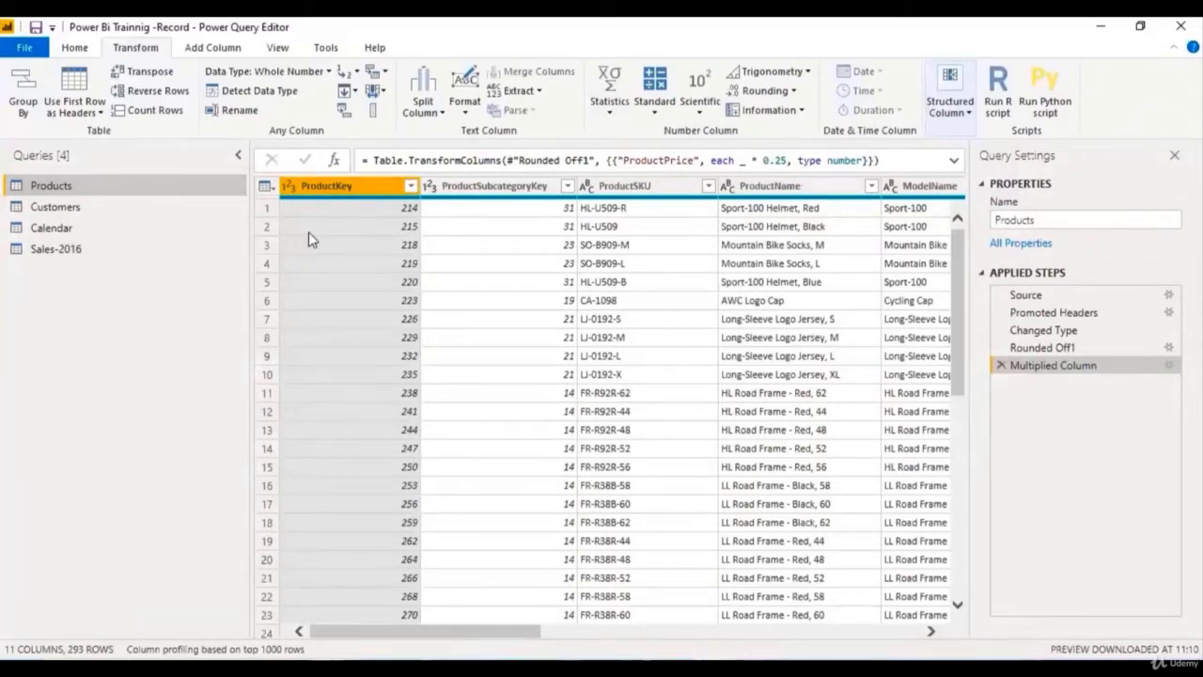
Step: Merge the Products query into Sales-2016, matching both tables on ProductKey with a Left Outer join
left_click(107, 248)
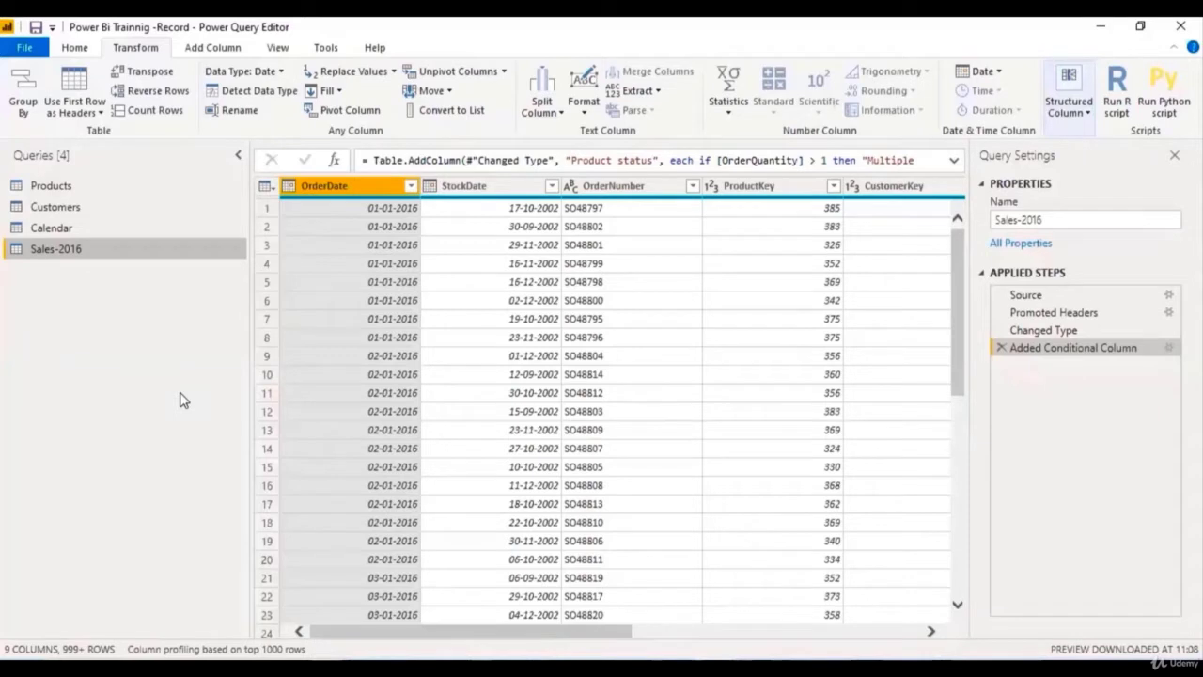
left_click(76, 49)
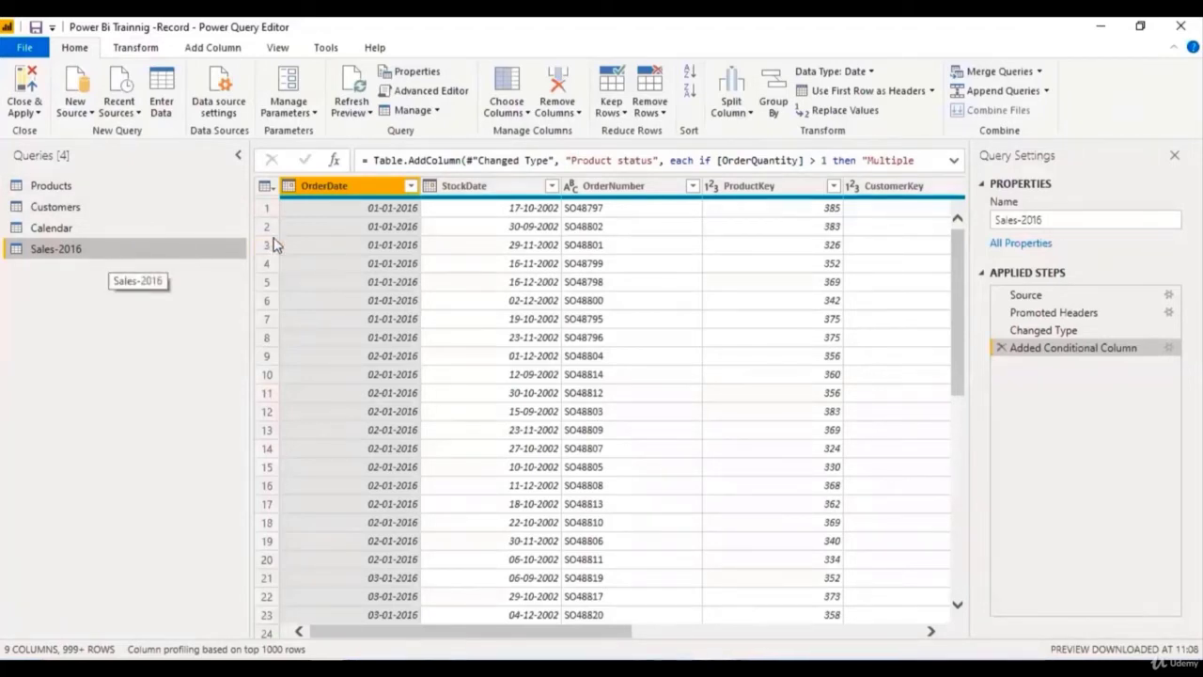
left_click(1040, 75)
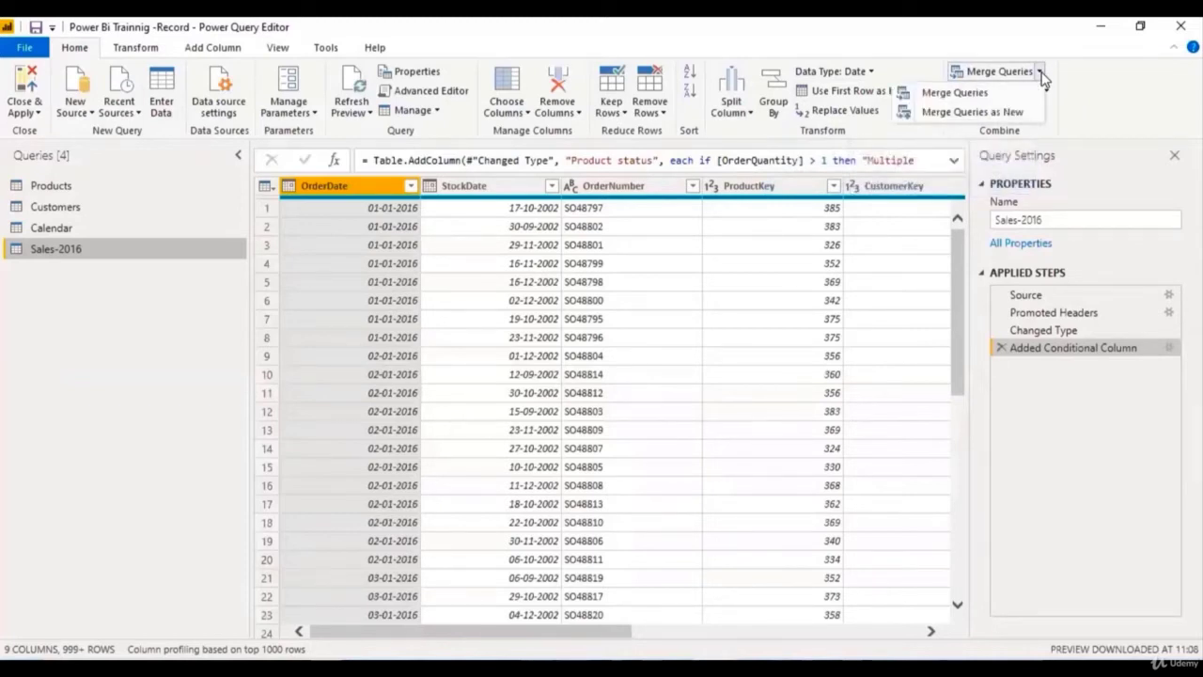
left_click(969, 94)
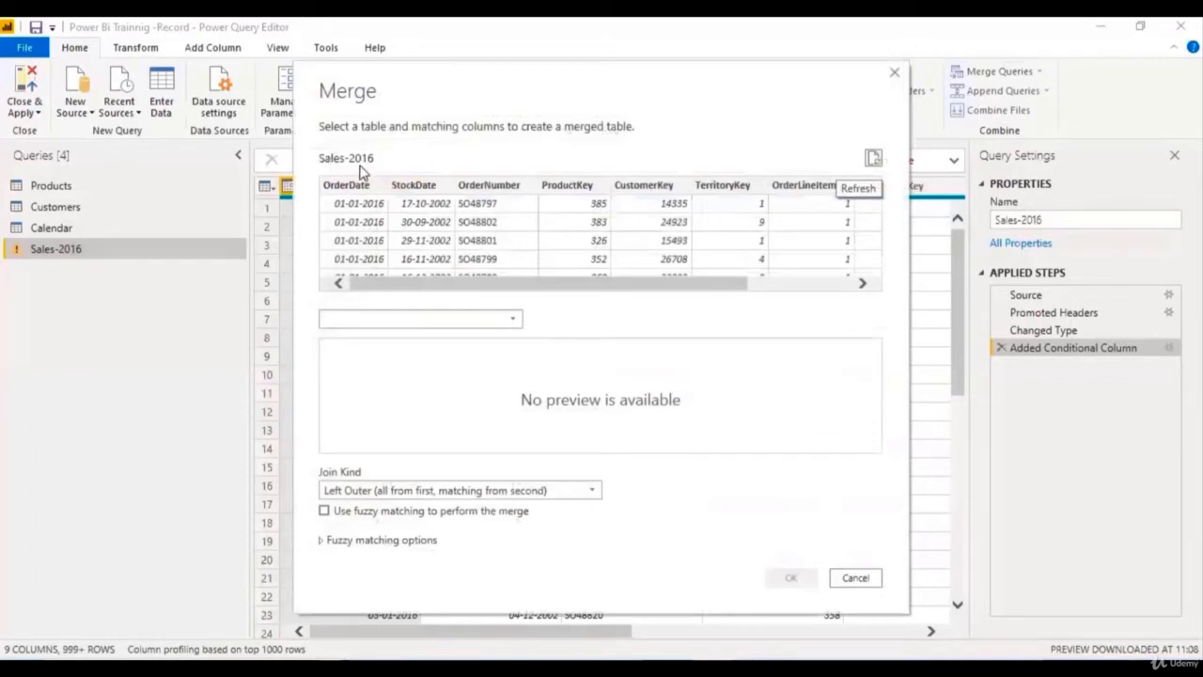
left_click(444, 321)
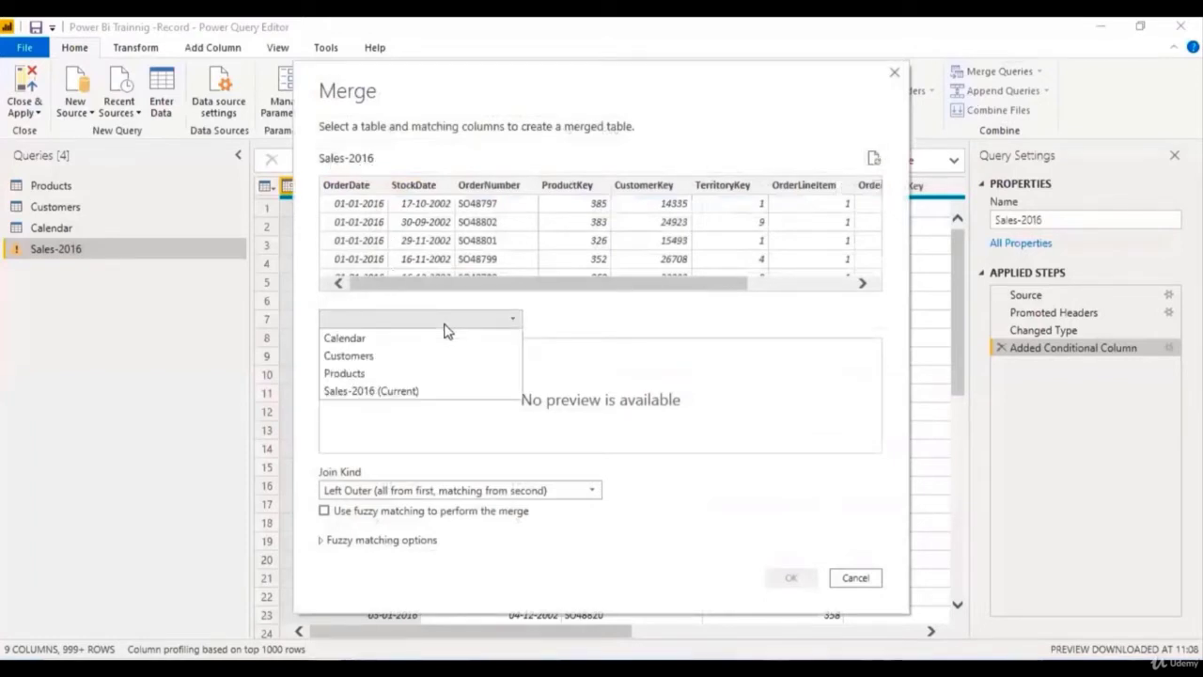
left_click(428, 374)
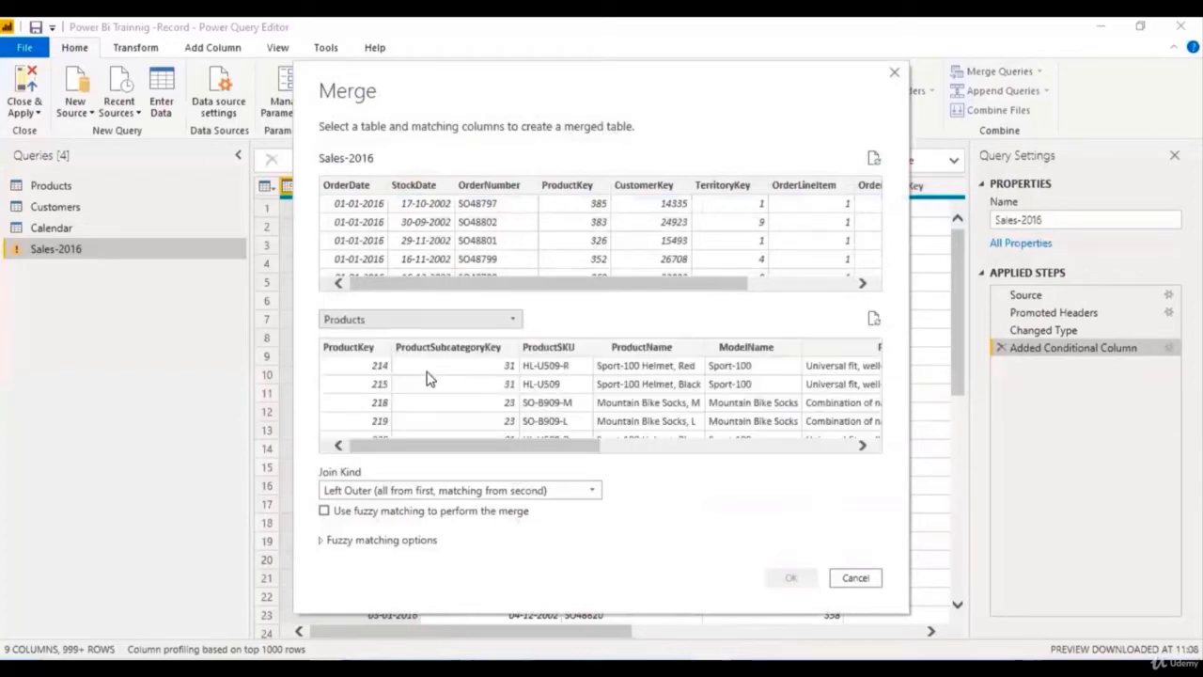
left_click(574, 188)
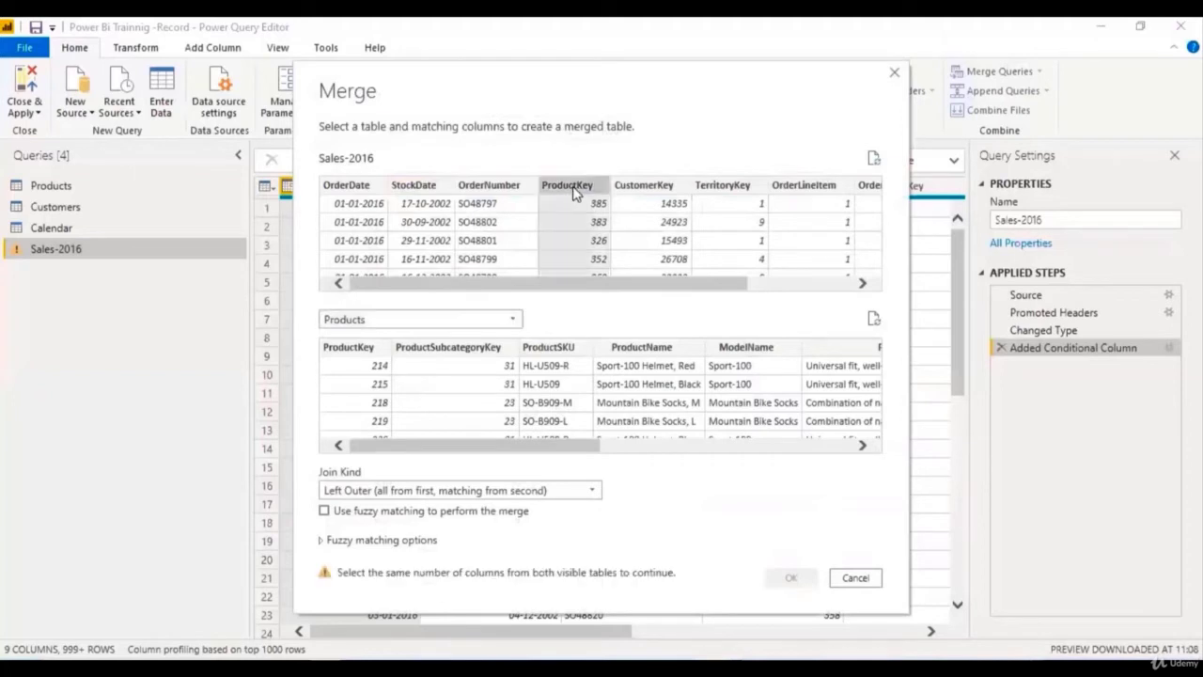
left_click(357, 349)
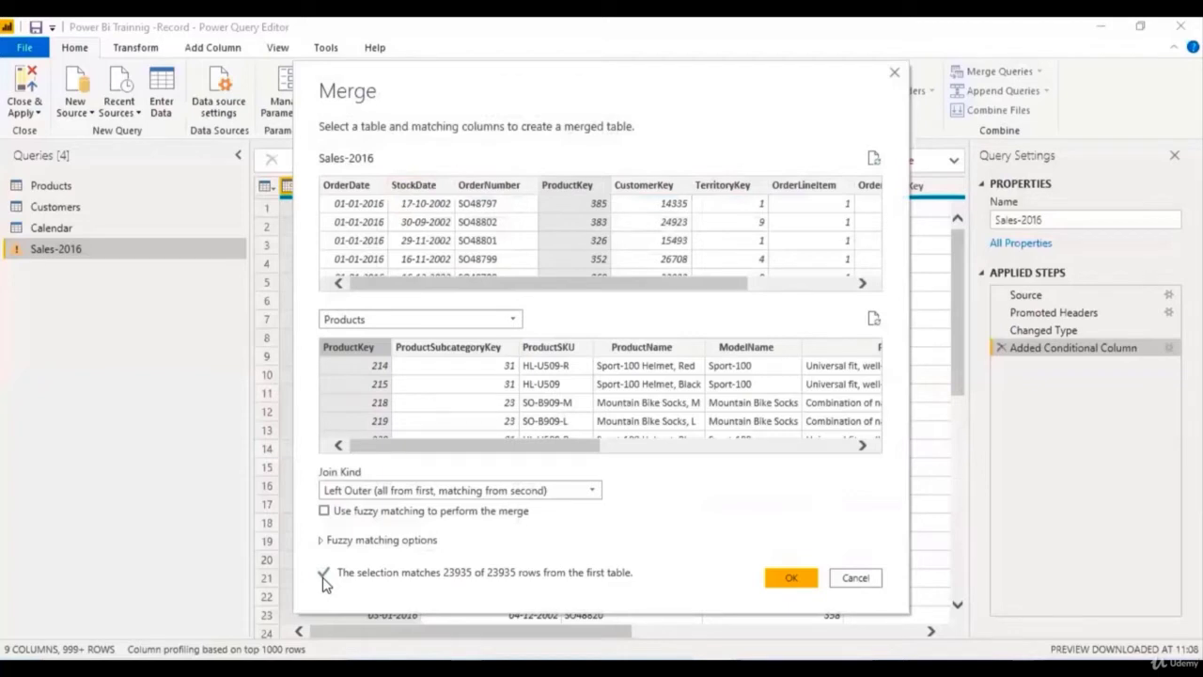
left_click(790, 578)
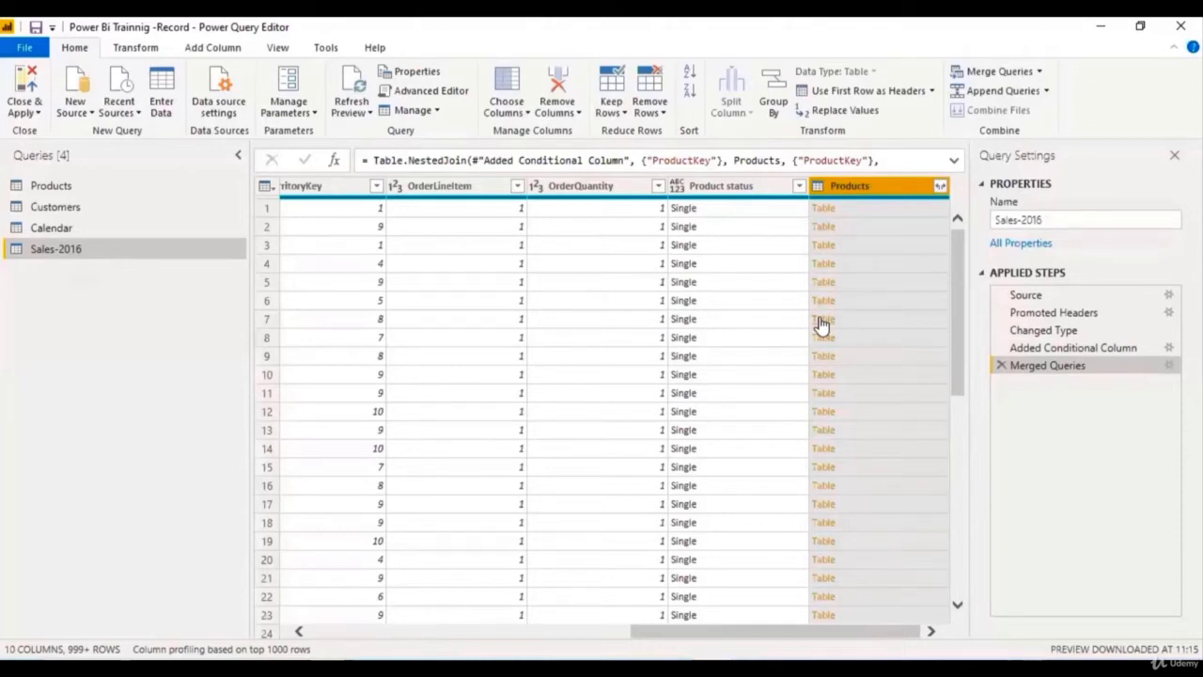
Step: Expand the merged Products column with only ProductPrice, keeping the original column name as prefix
left_click(940, 187)
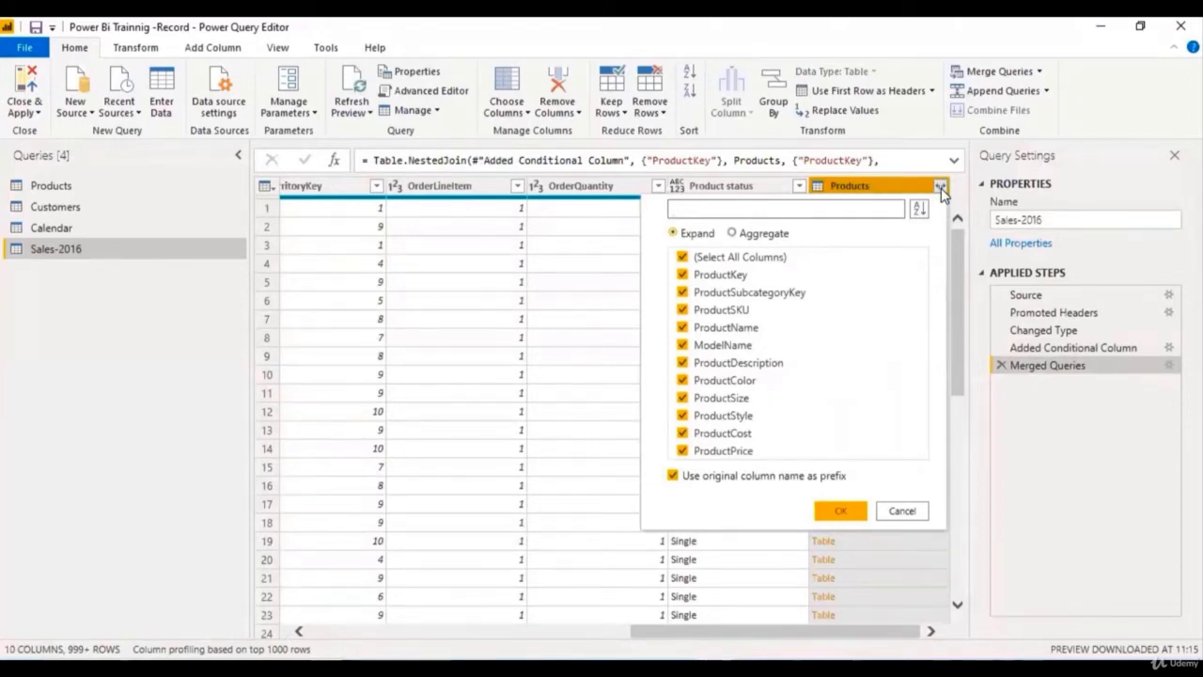
left_click(683, 258)
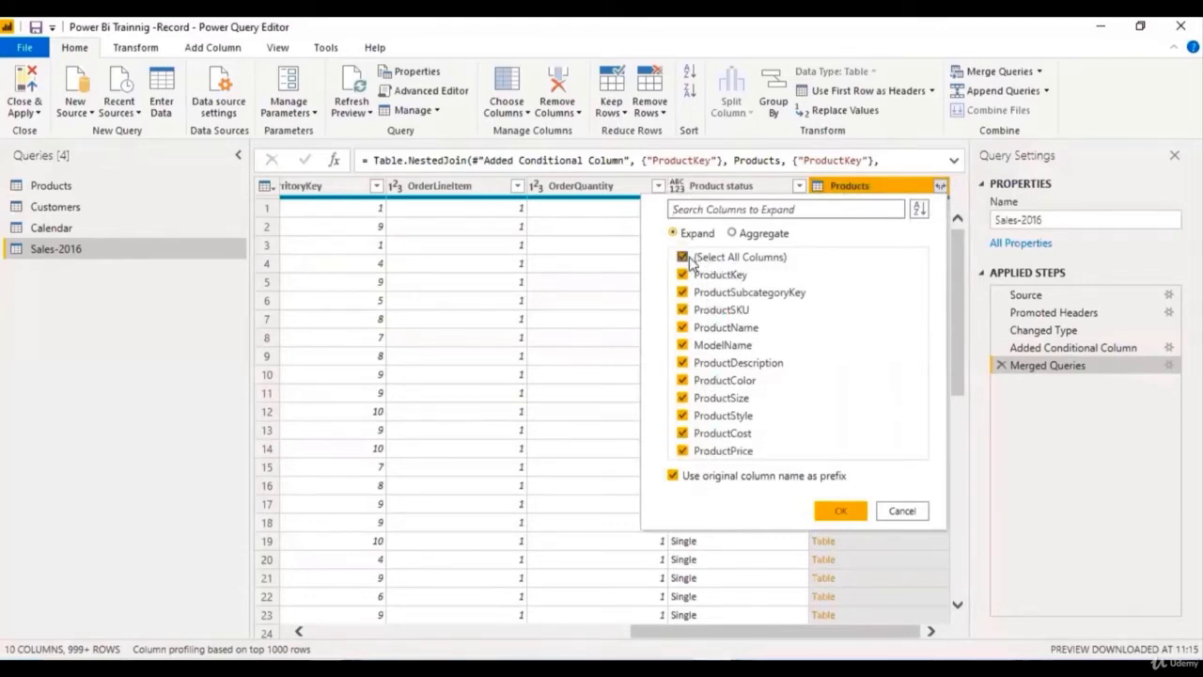
left_click(684, 451)
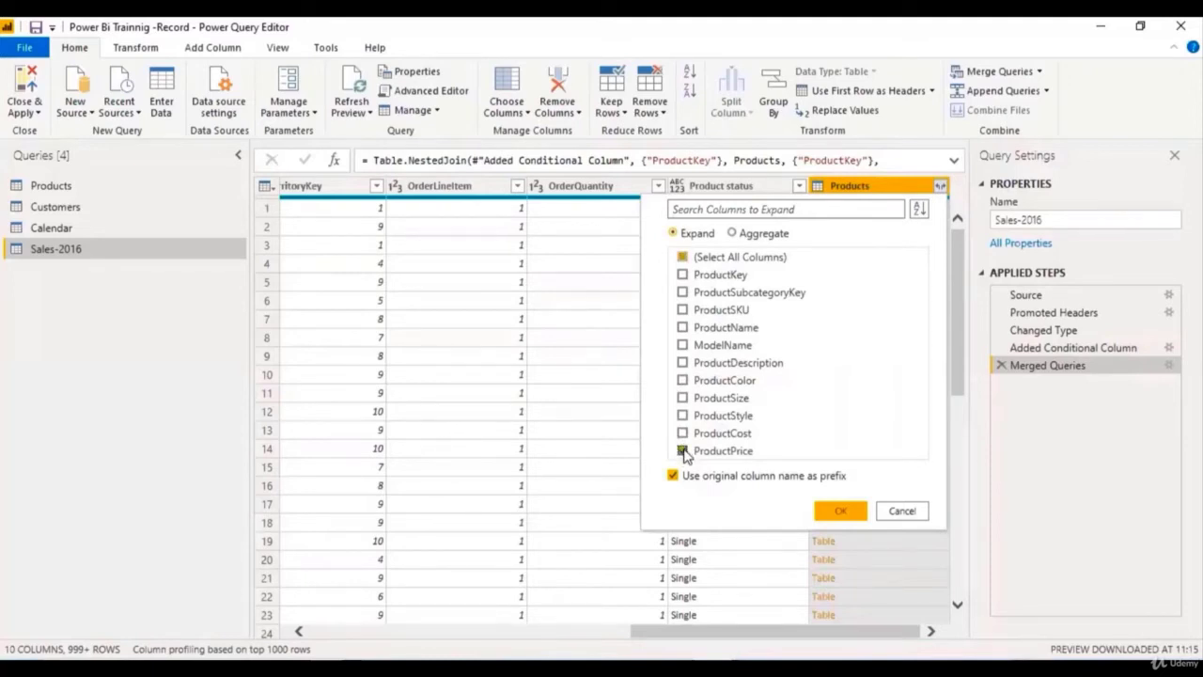
left_click(844, 511)
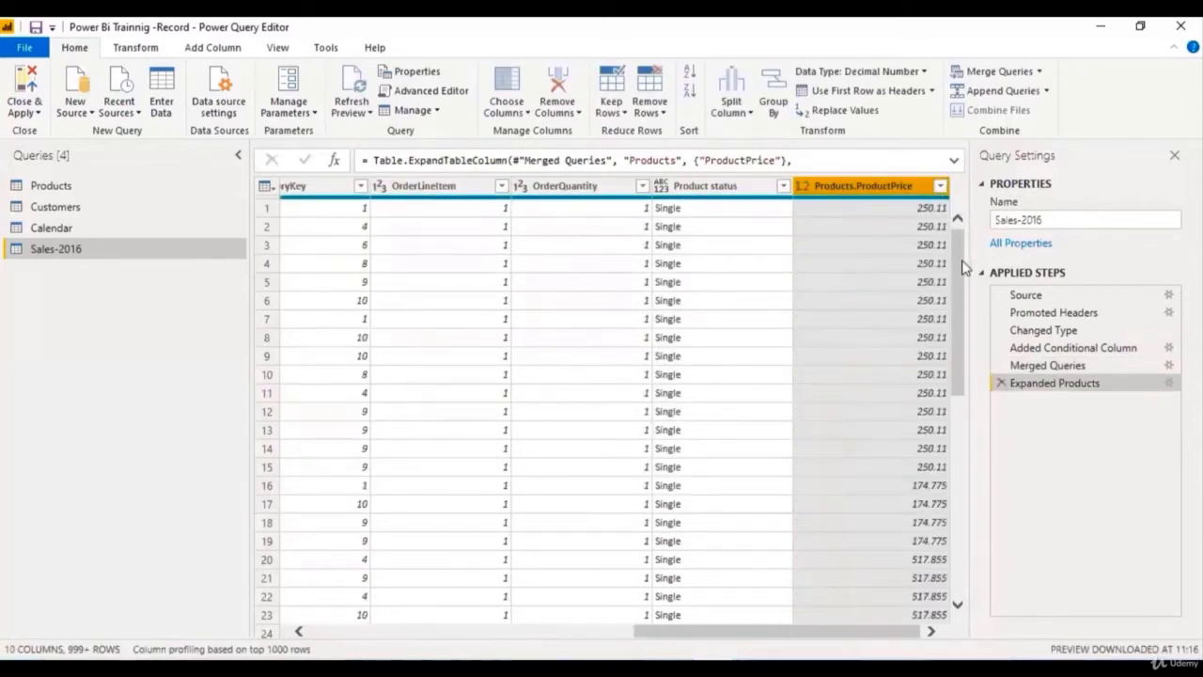
left_click_drag(961, 276, 959, 508)
left_click_drag(960, 282, 969, 248)
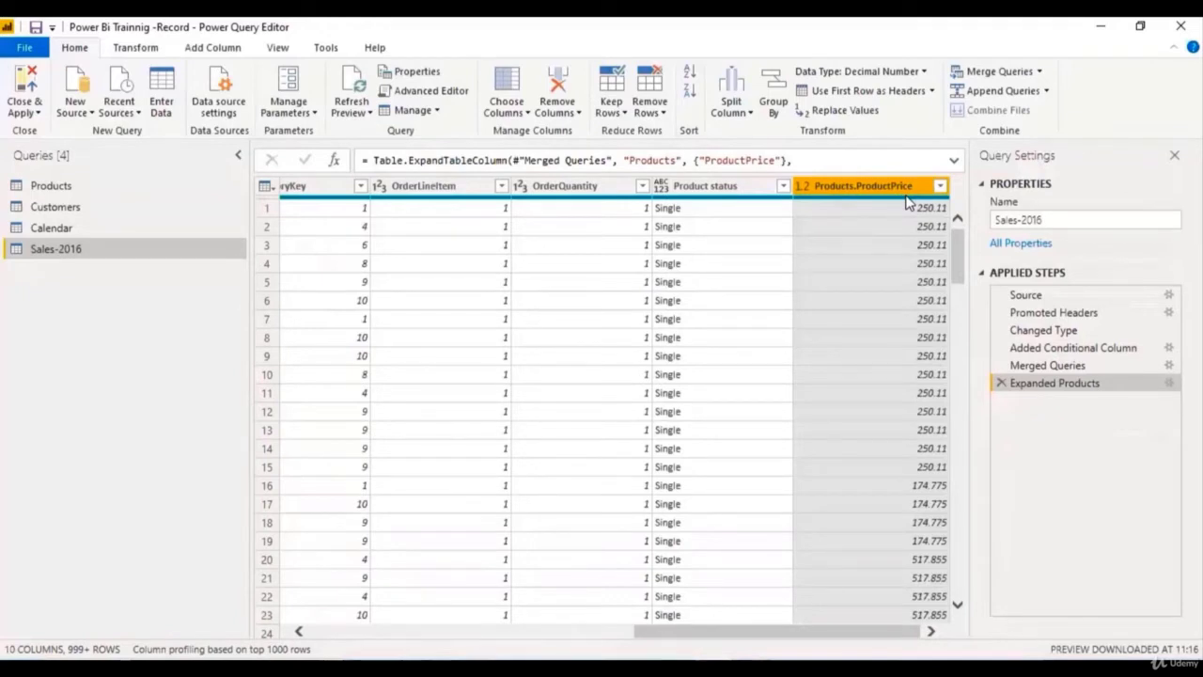
Step: Start a custom column in the Sales-2016 query and name it Revenue
left_click(568, 186)
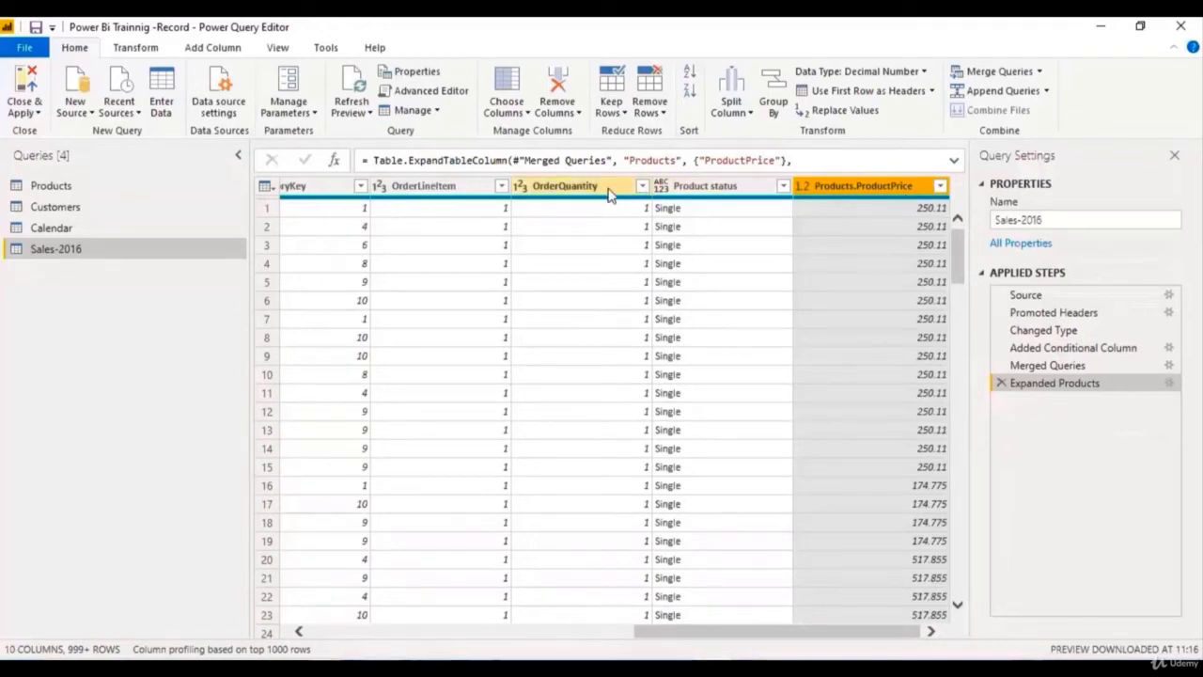
left_click(837, 188)
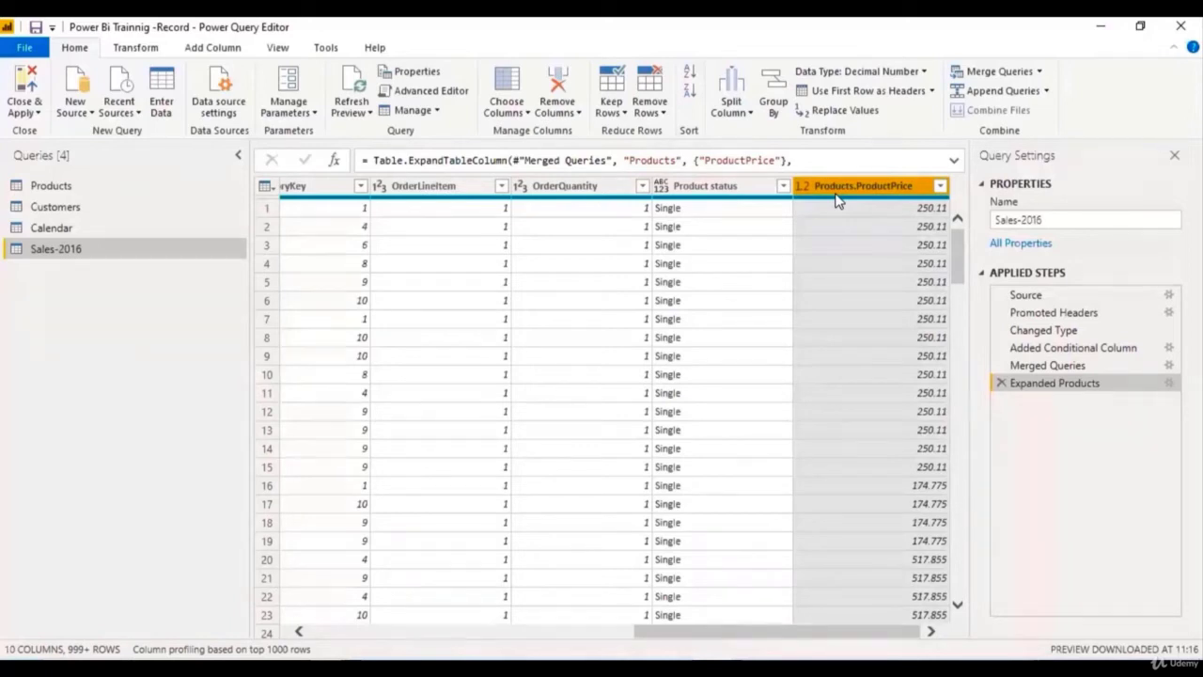
left_click(211, 49)
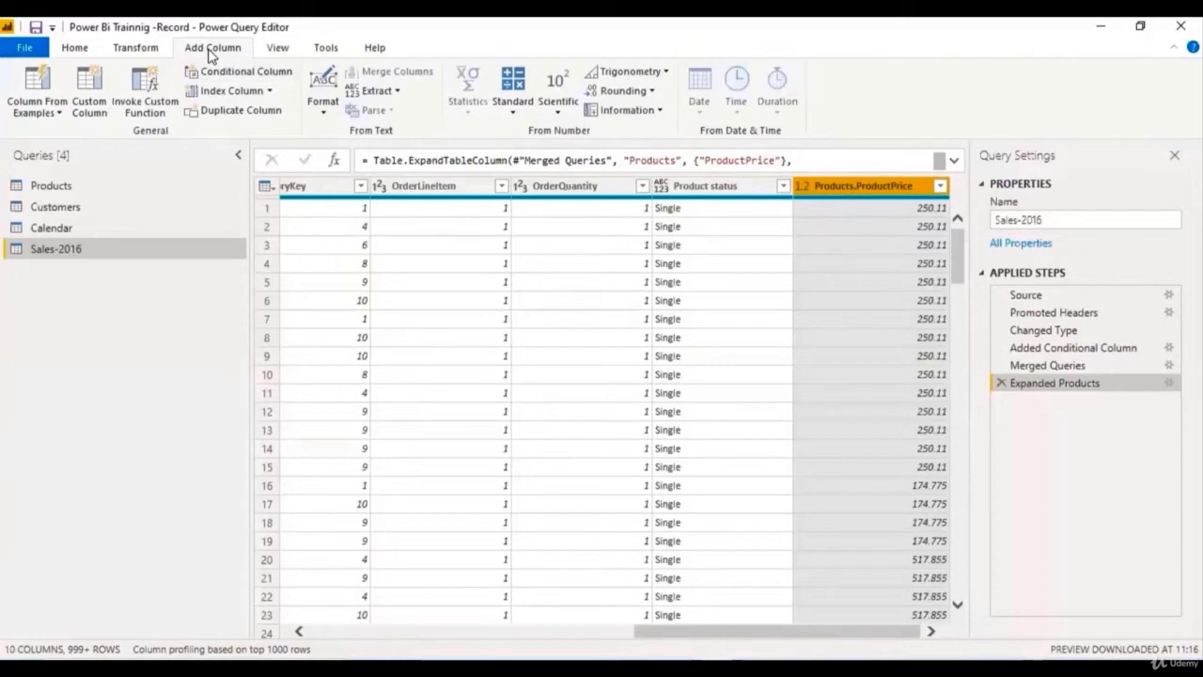
left_click(98, 117)
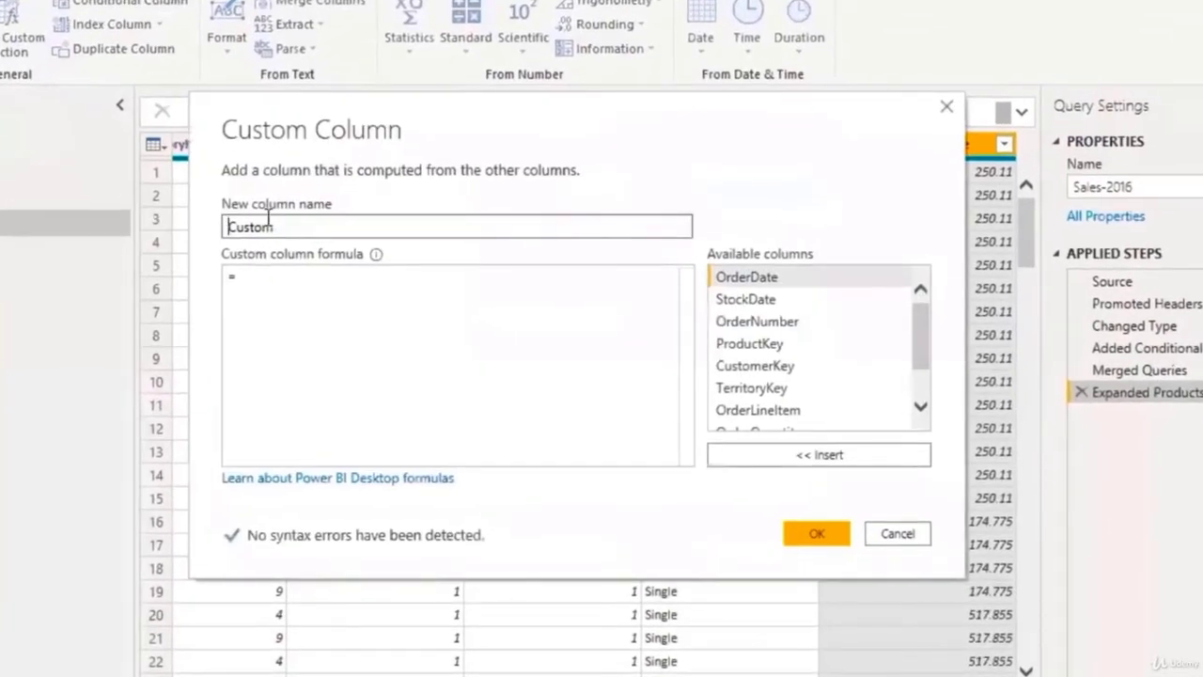
left_click_drag(290, 226, 193, 247)
type("Revenue")
left_click(288, 278)
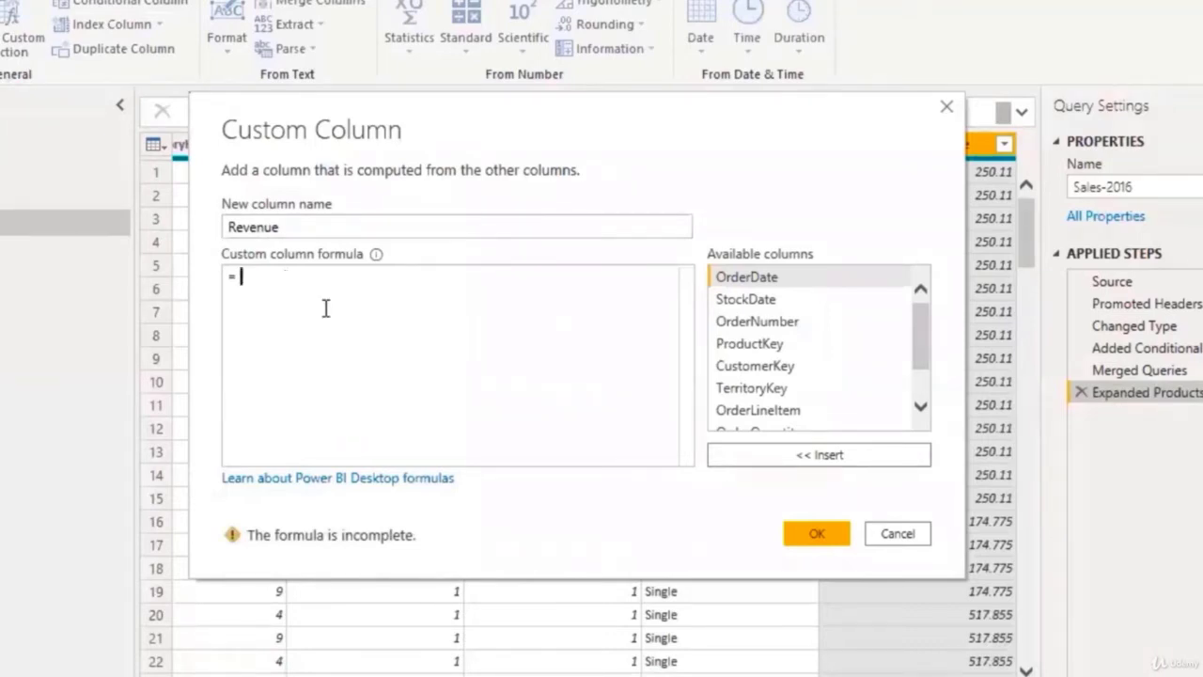
Step: Set the Revenue formula to [OrderQuantity]*[Products.ProductPrice] and add the column to the table
left_click_drag(921, 363, 921, 403)
left_click(786, 378)
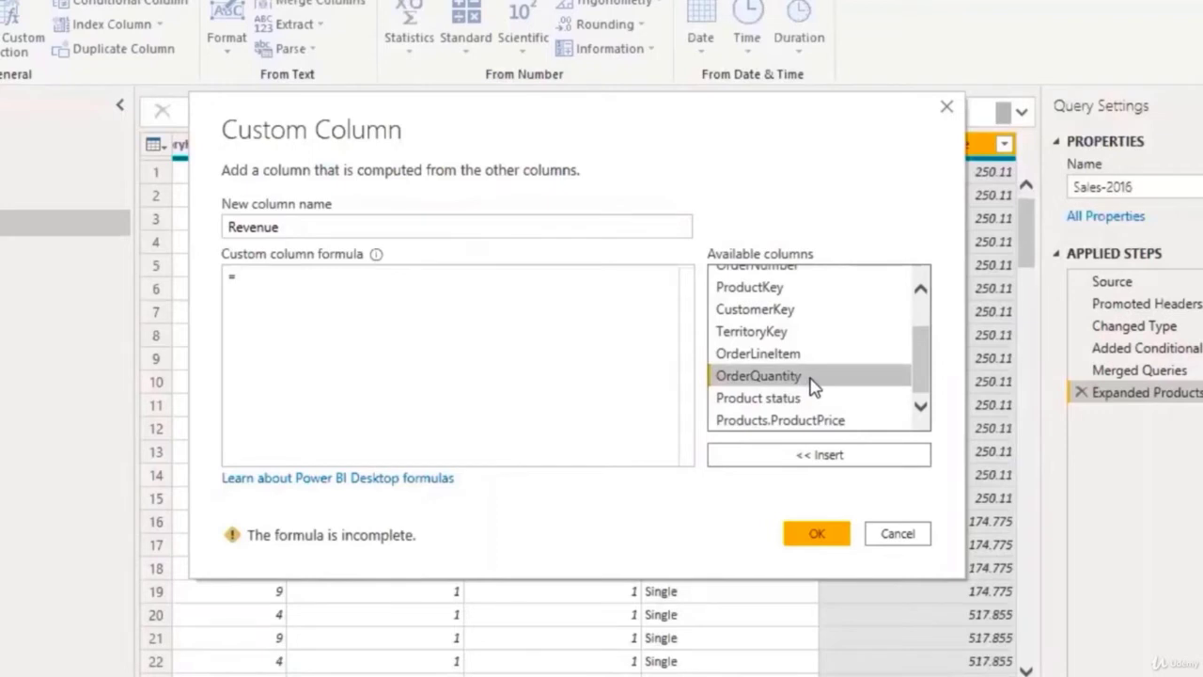
left_click(813, 459)
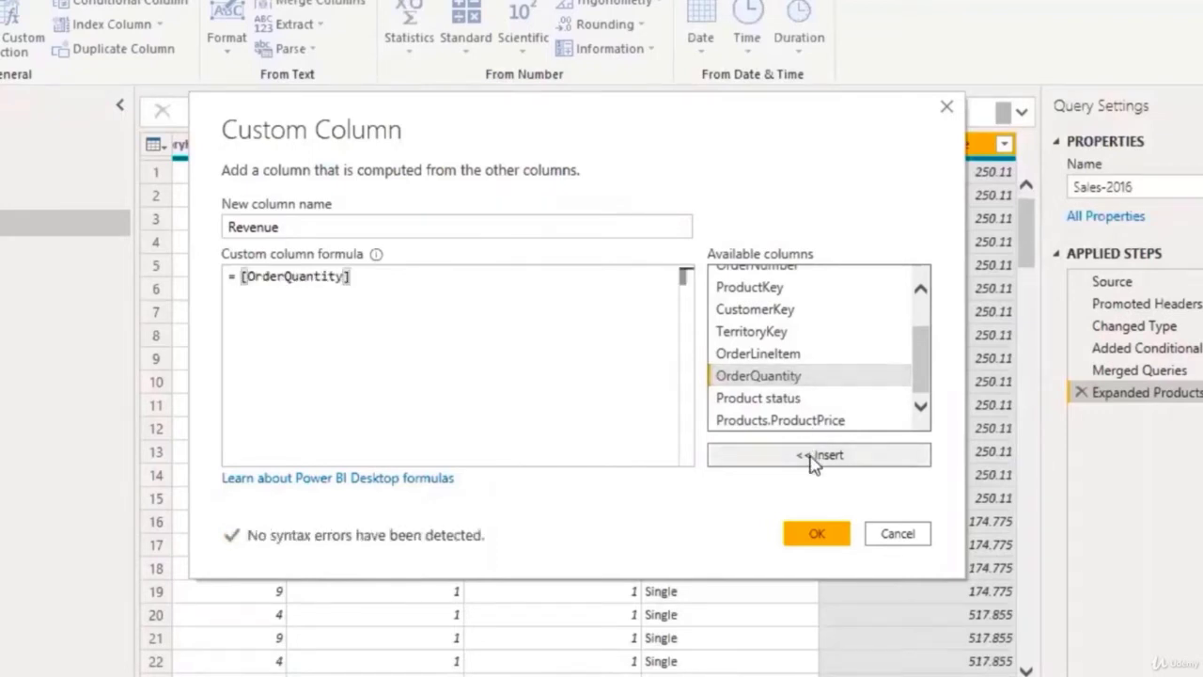
type("*")
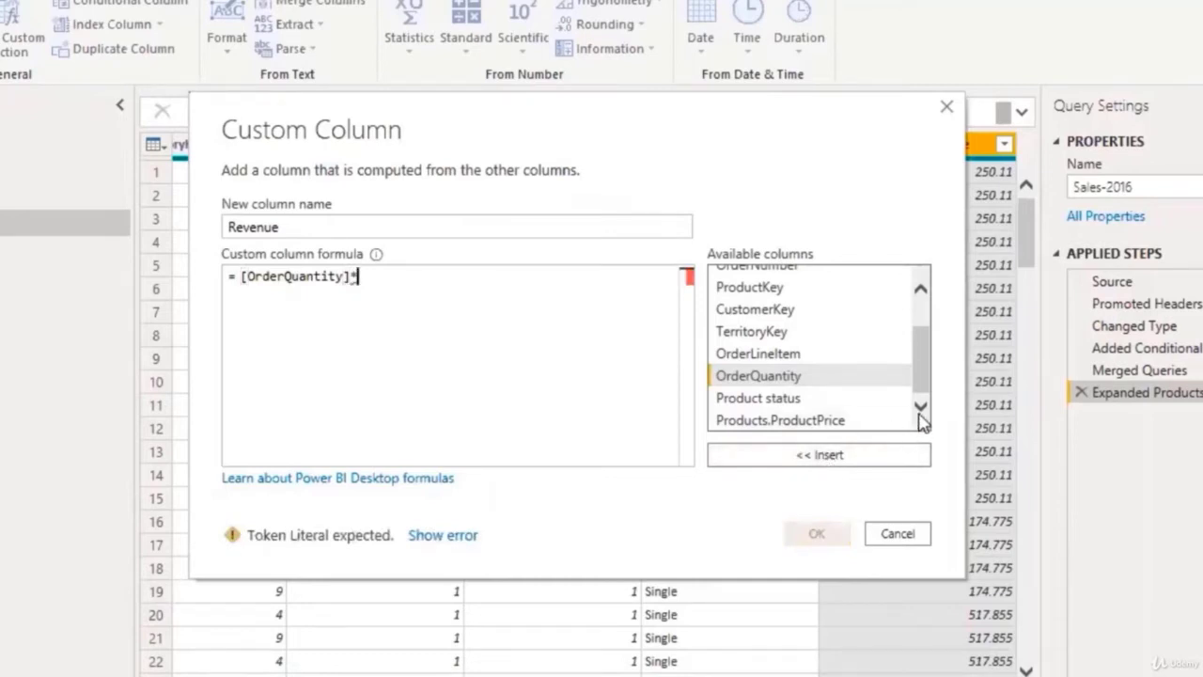
left_click(851, 423)
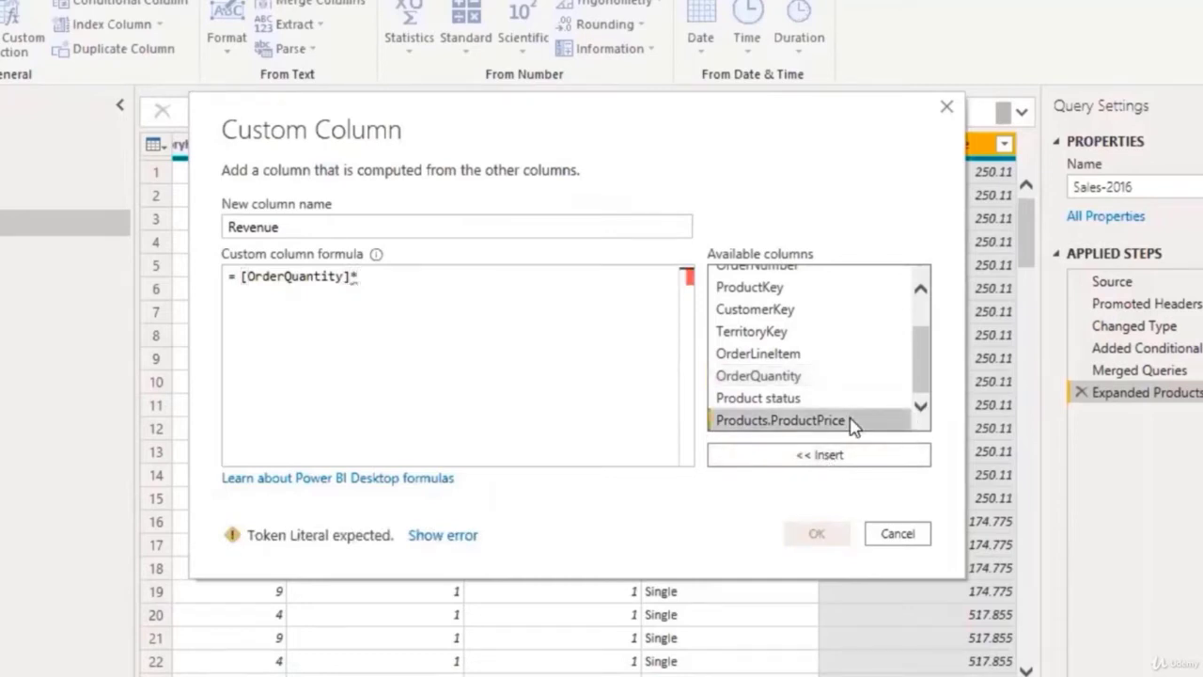
double_click(852, 423)
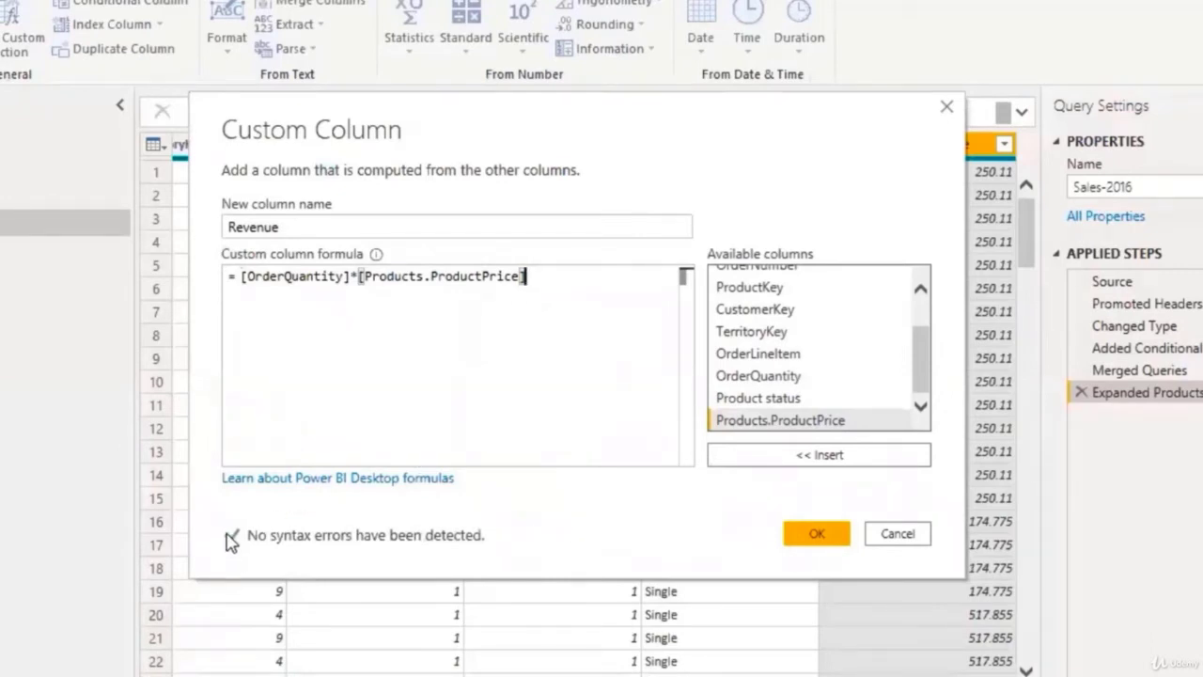
left_click(806, 534)
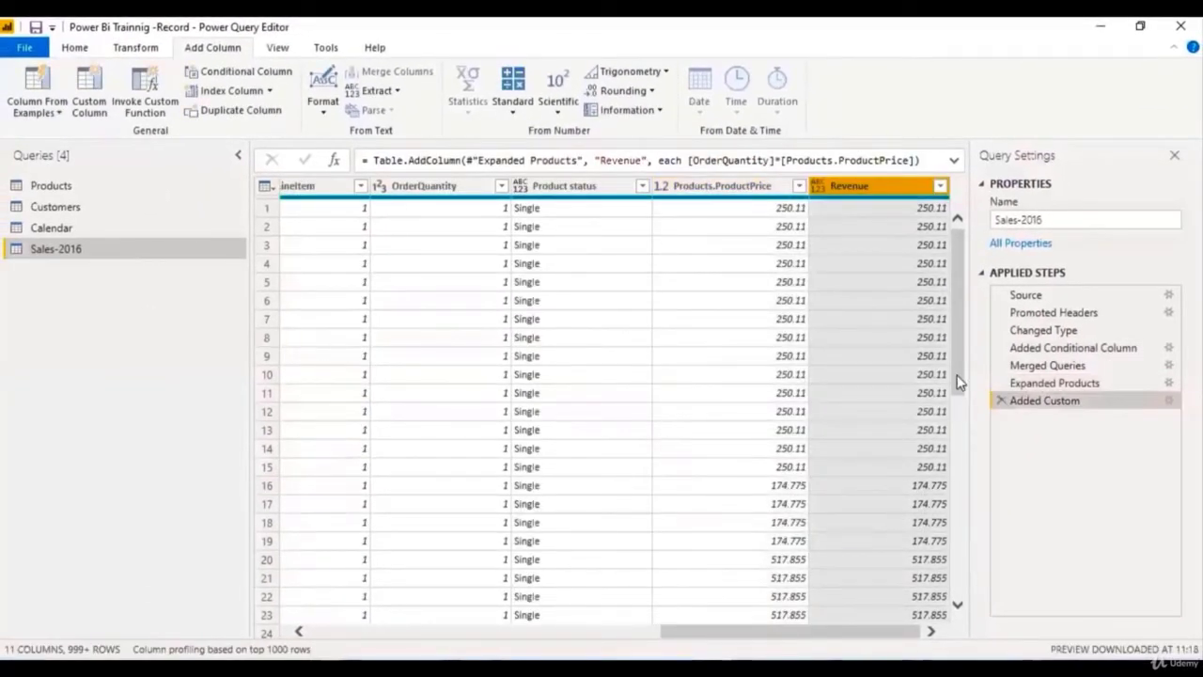
left_click_drag(959, 379, 956, 325)
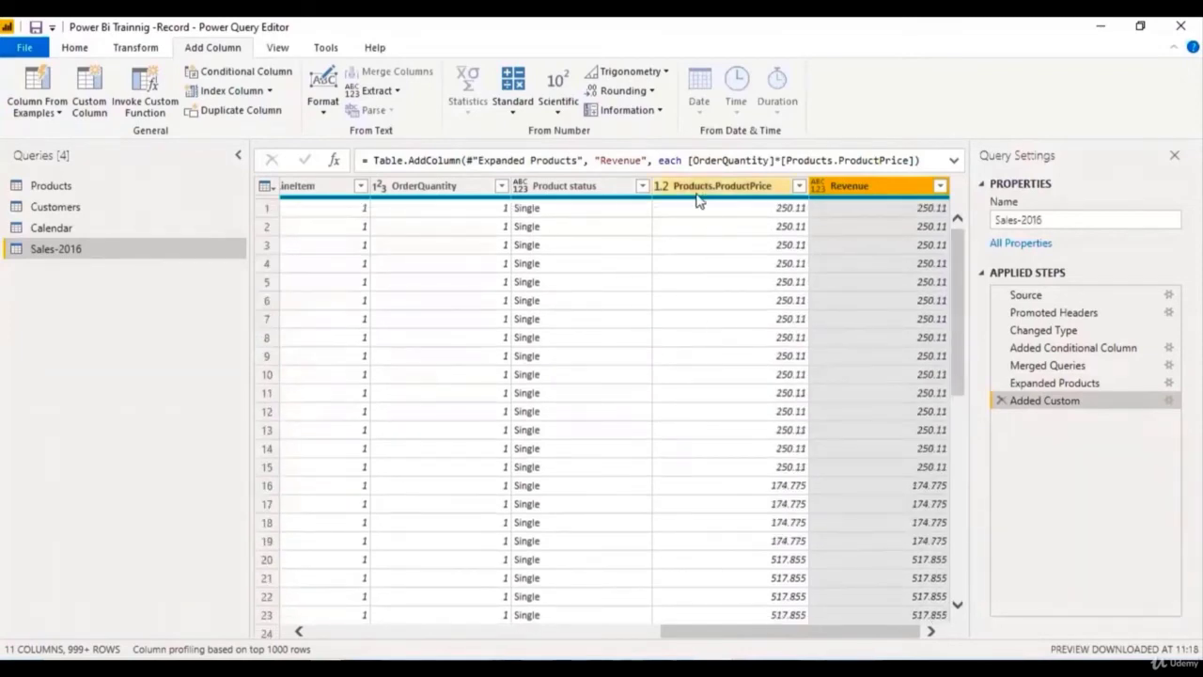
Step: Load all OrderQuantity values in Sales-2016 and filter the column to 2 to check the Revenue calculation
left_click(503, 187)
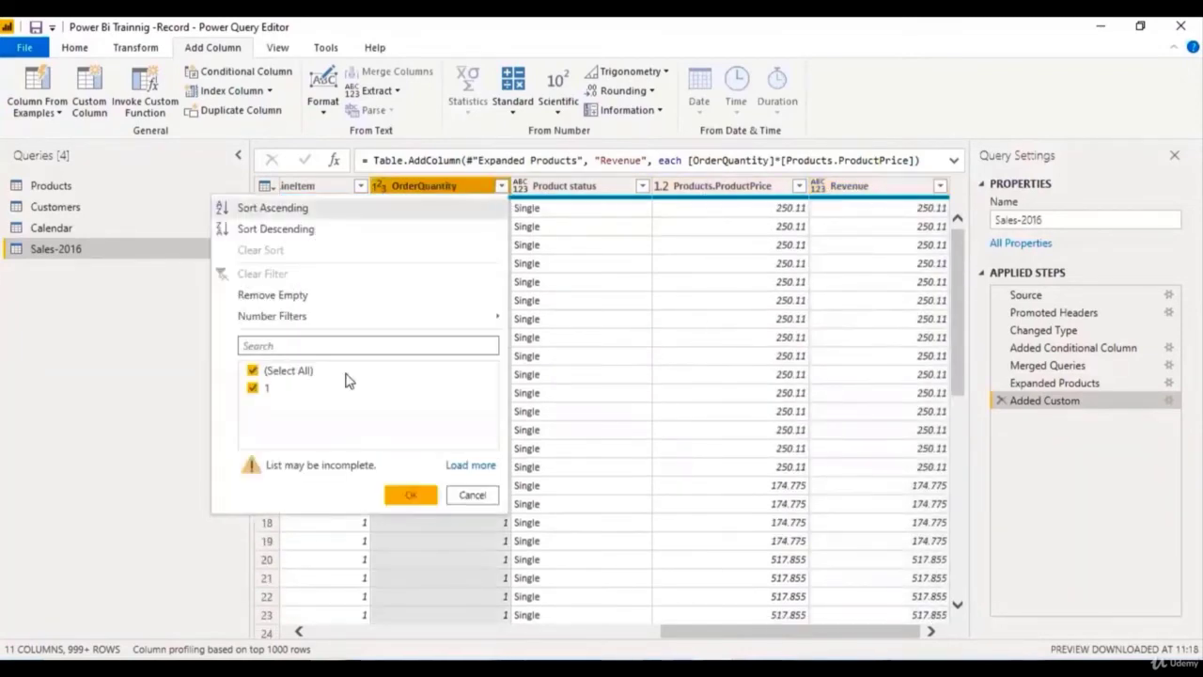
left_click(464, 465)
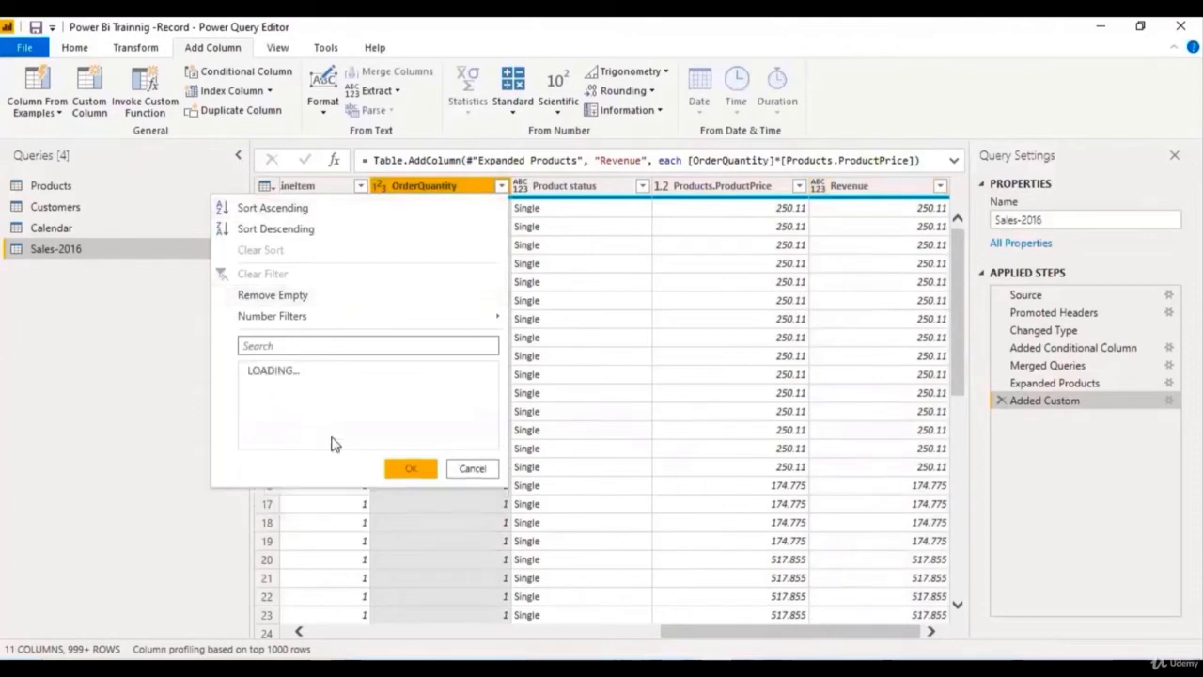
left_click(252, 370)
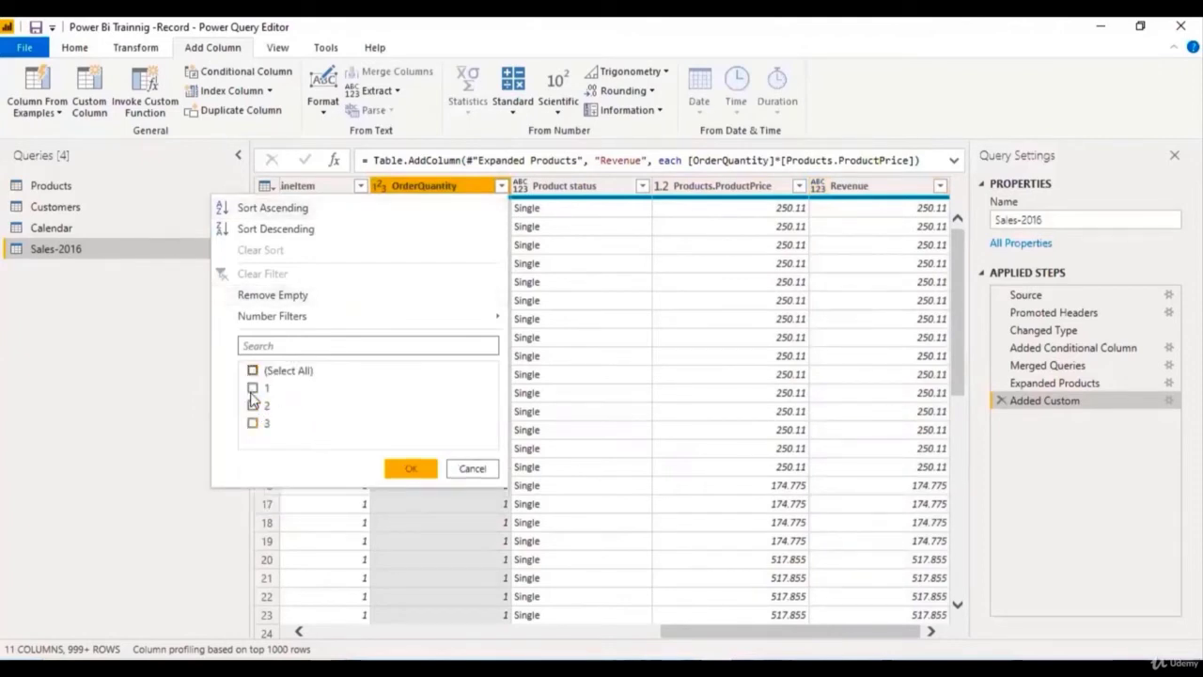
left_click(252, 406)
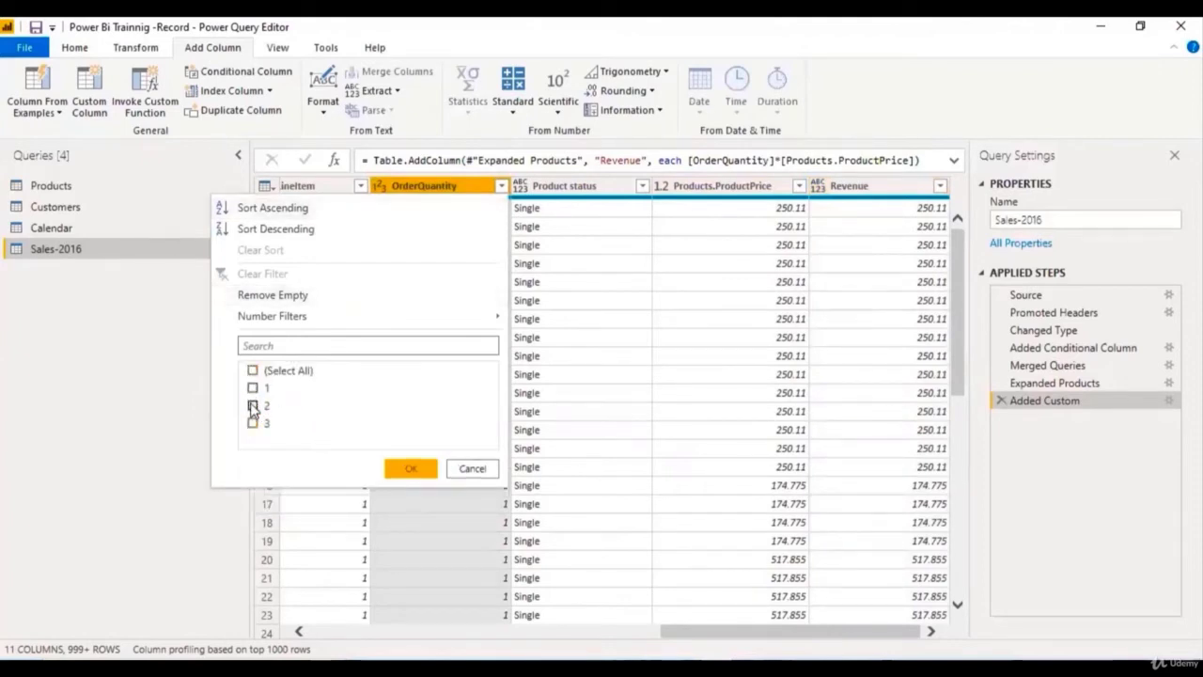
left_click(413, 470)
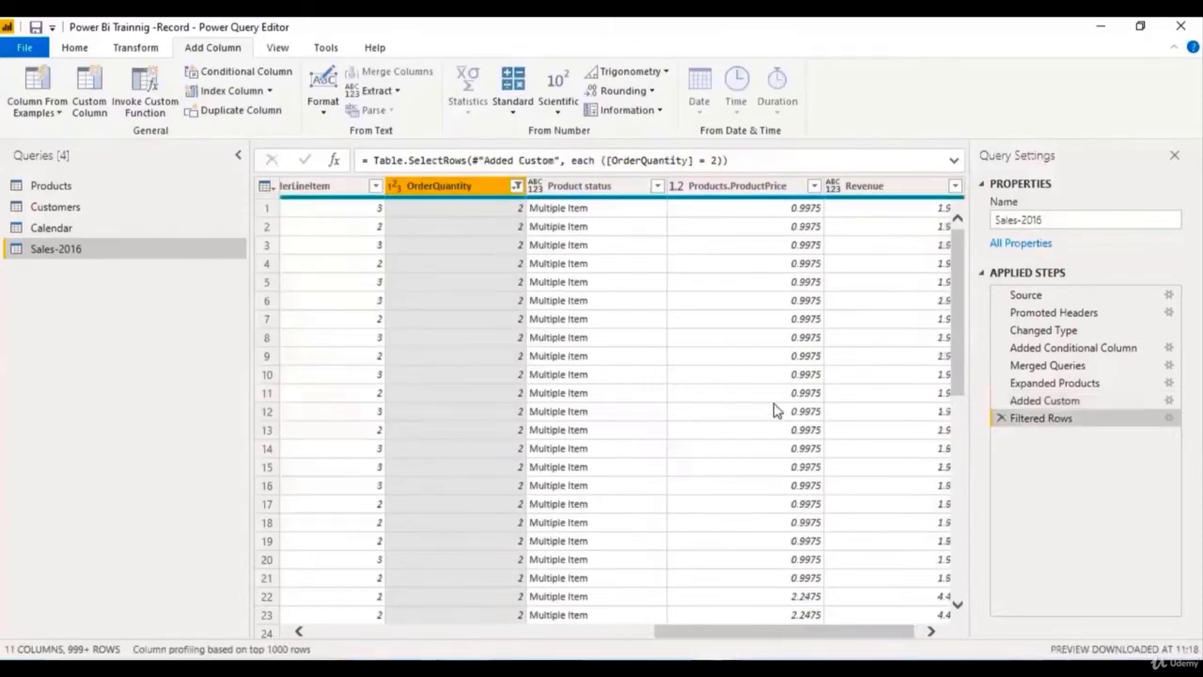
left_click_drag(830, 632, 836, 633)
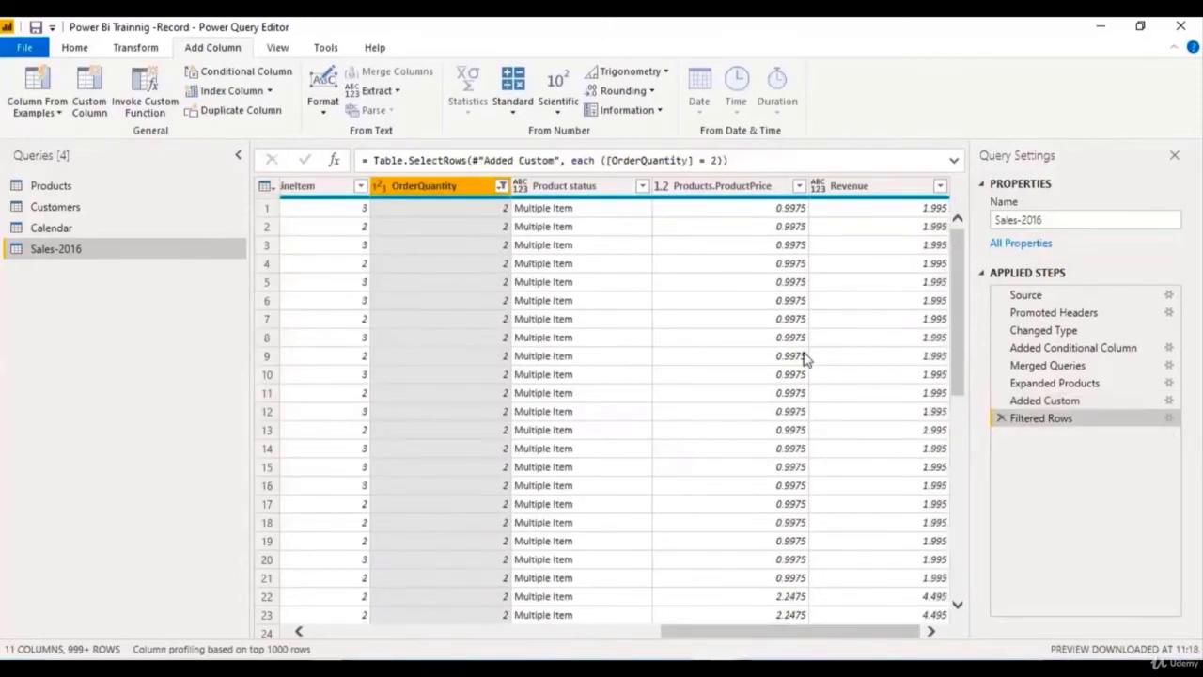
Step: Delete the Filtered Rows step from the Sales-2016 query and select the OrderDate column
left_click(1002, 419)
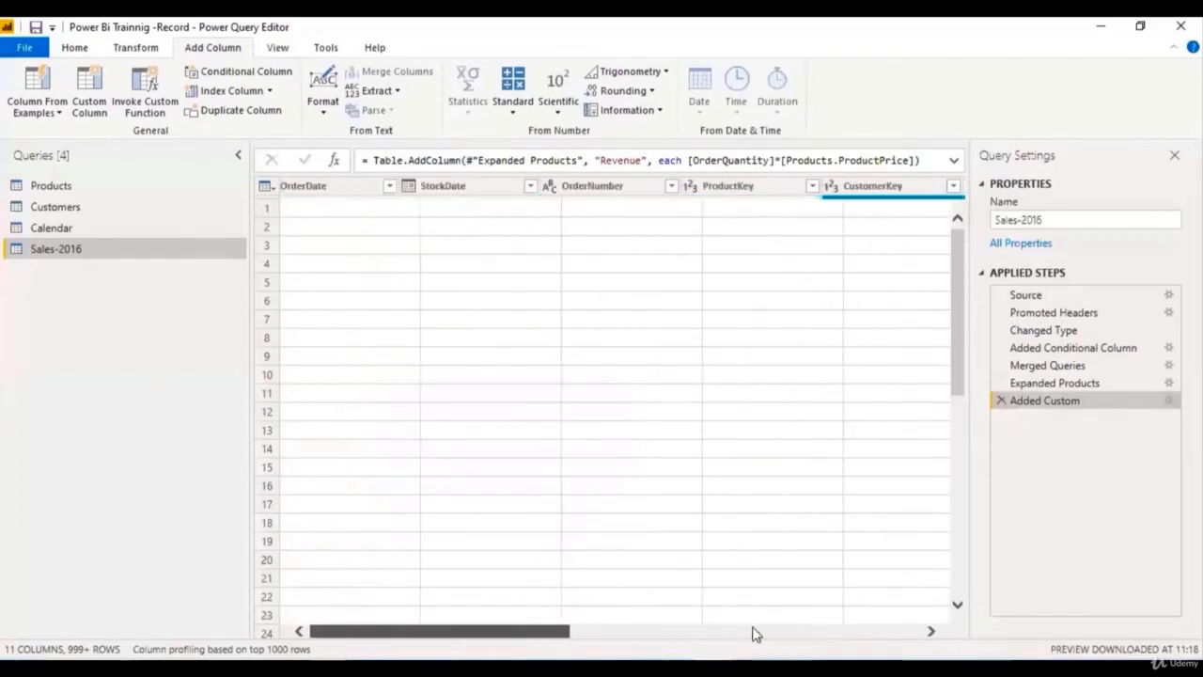
left_click(334, 192)
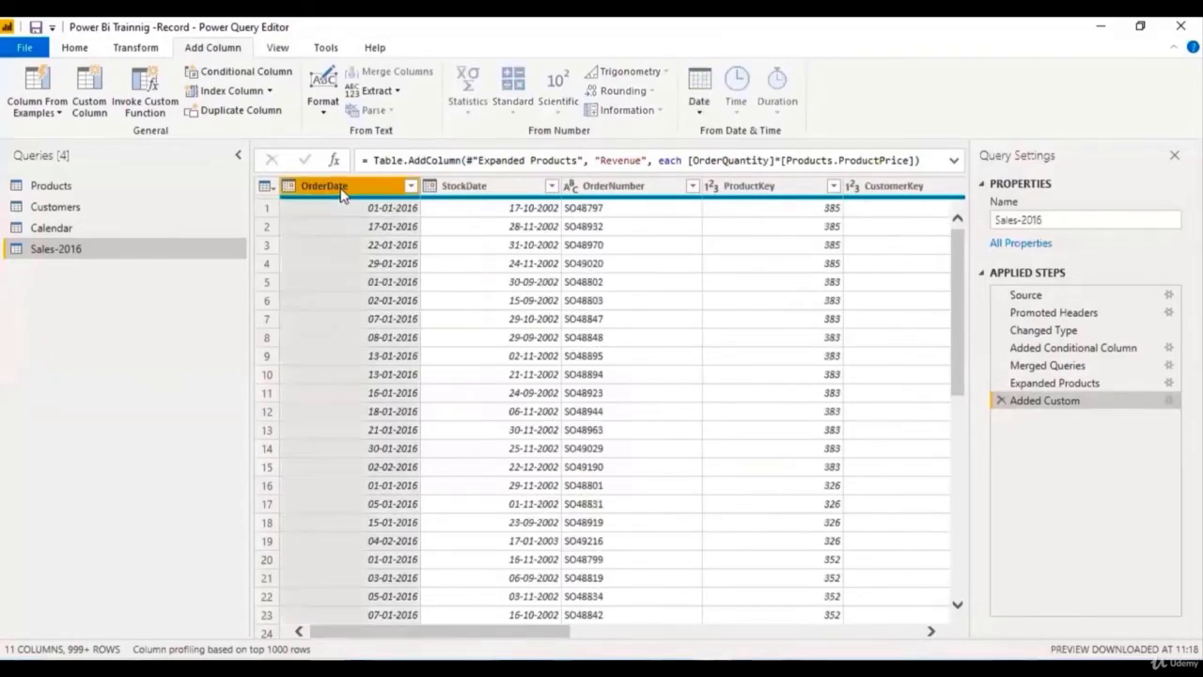
Step: Import the Sales-2015 CSV file from the Master Sales FY folder as a new query with the default import settings
left_click(83, 49)
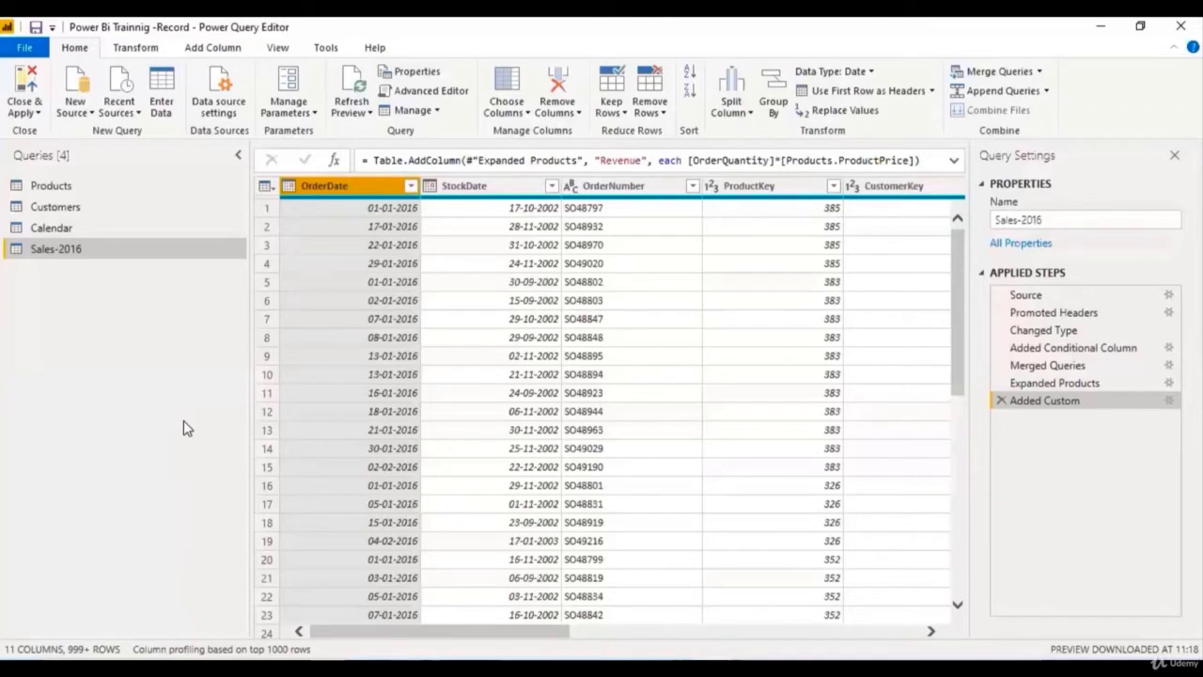
left_click(34, 114)
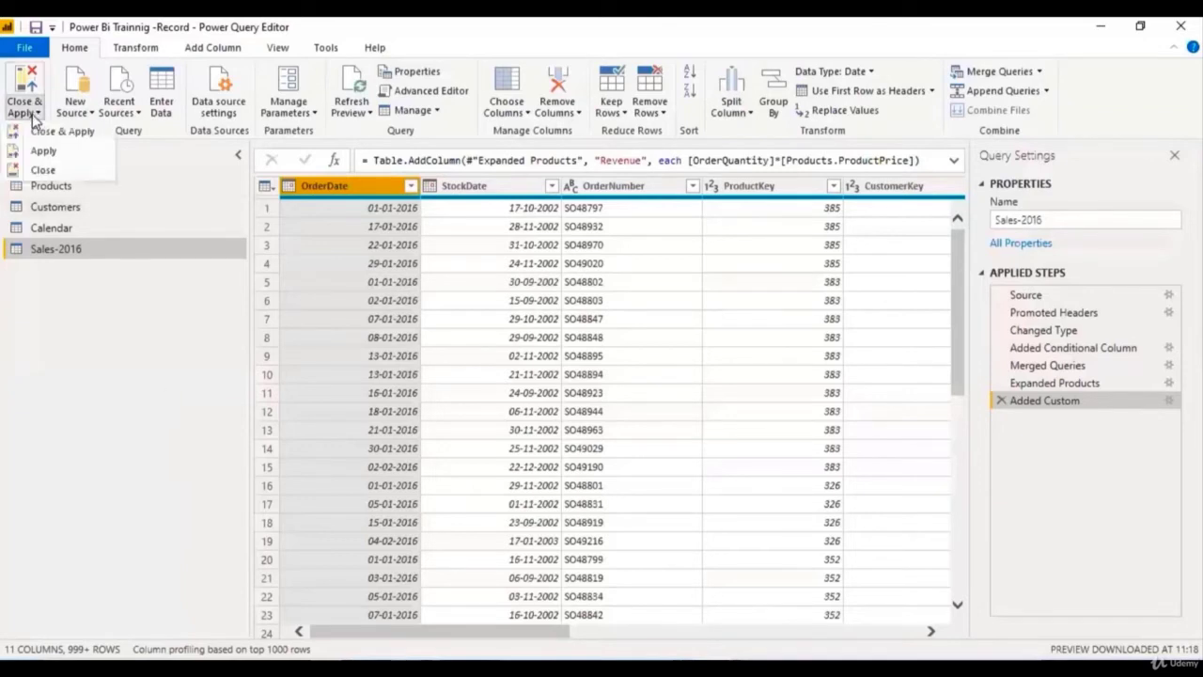
left_click(140, 403)
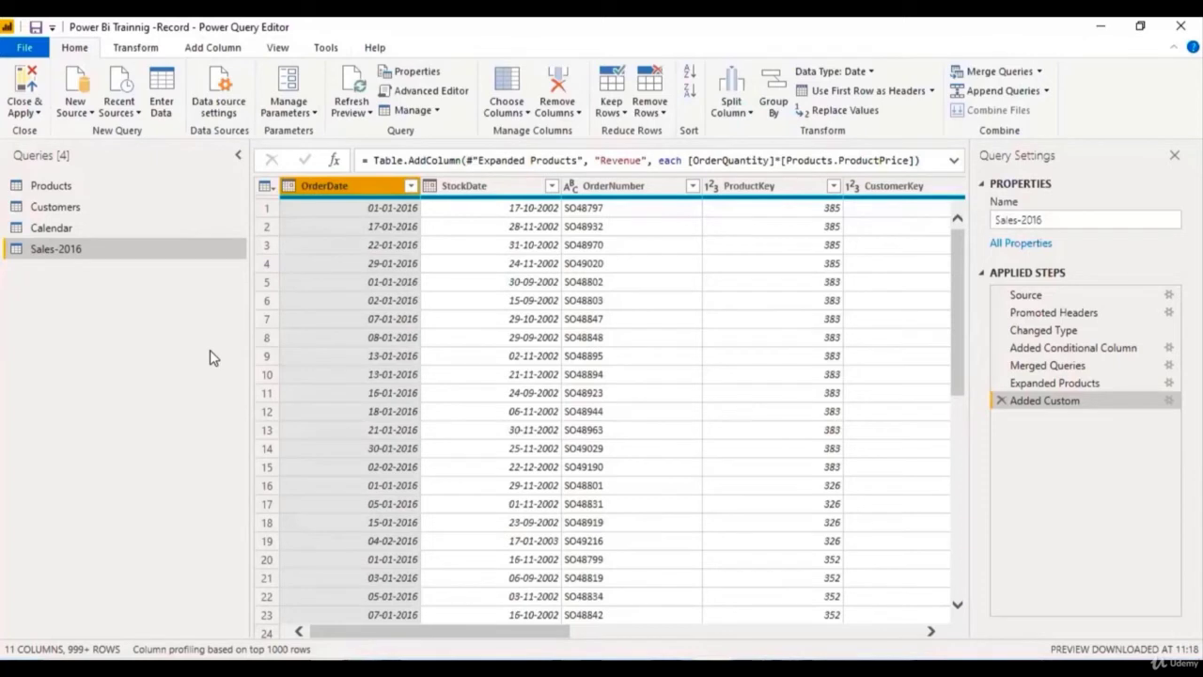
left_click(92, 110)
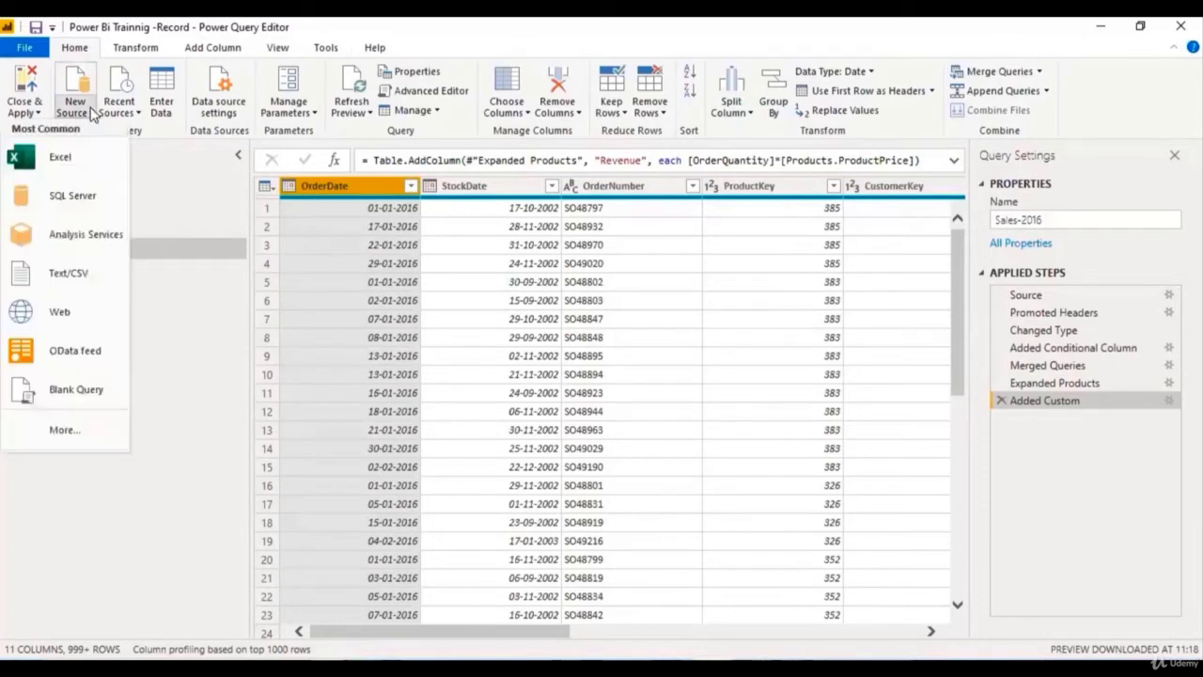
left_click(79, 281)
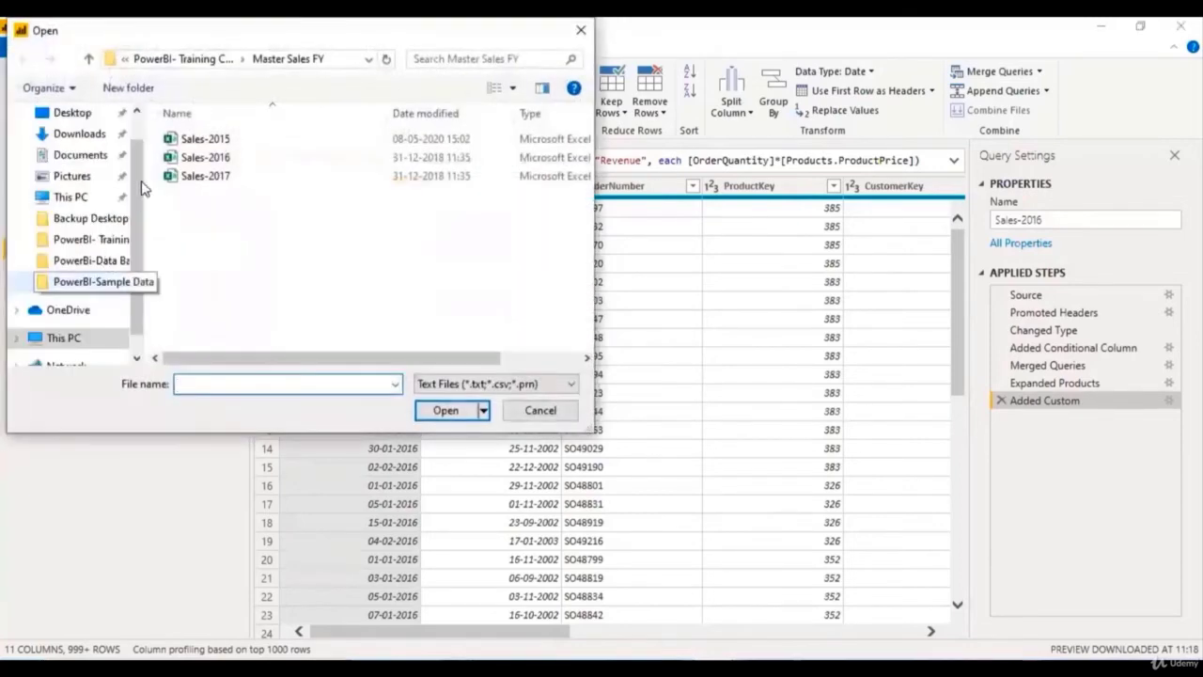
left_click(222, 141)
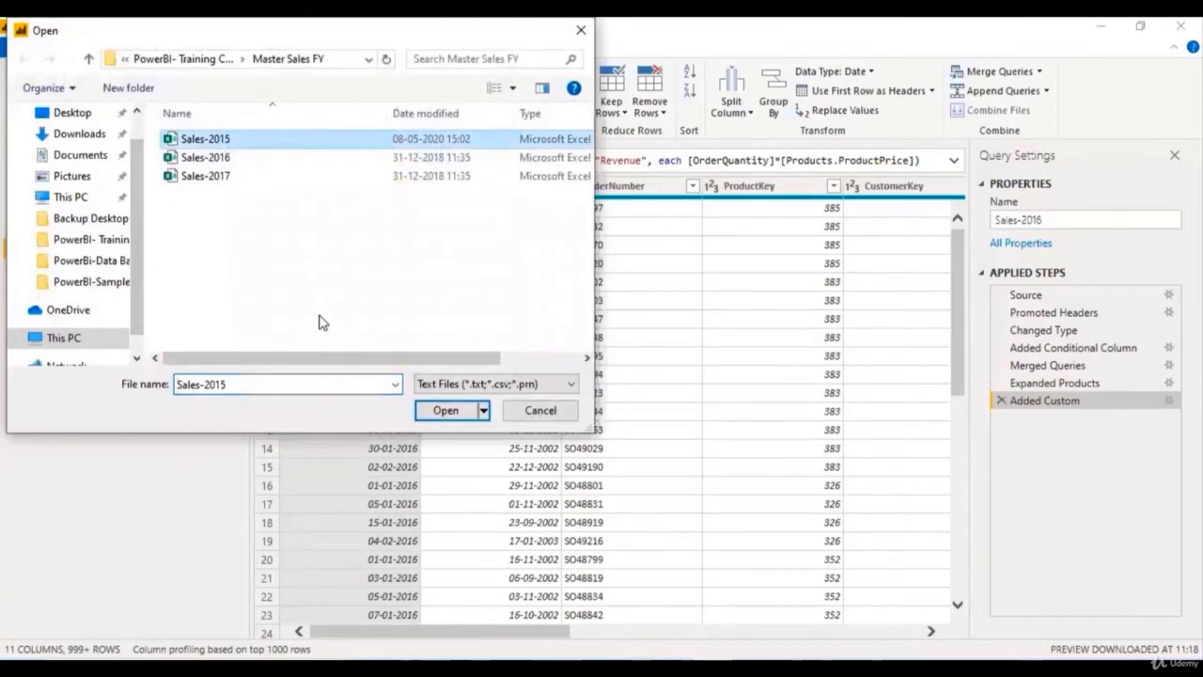
left_click(446, 411)
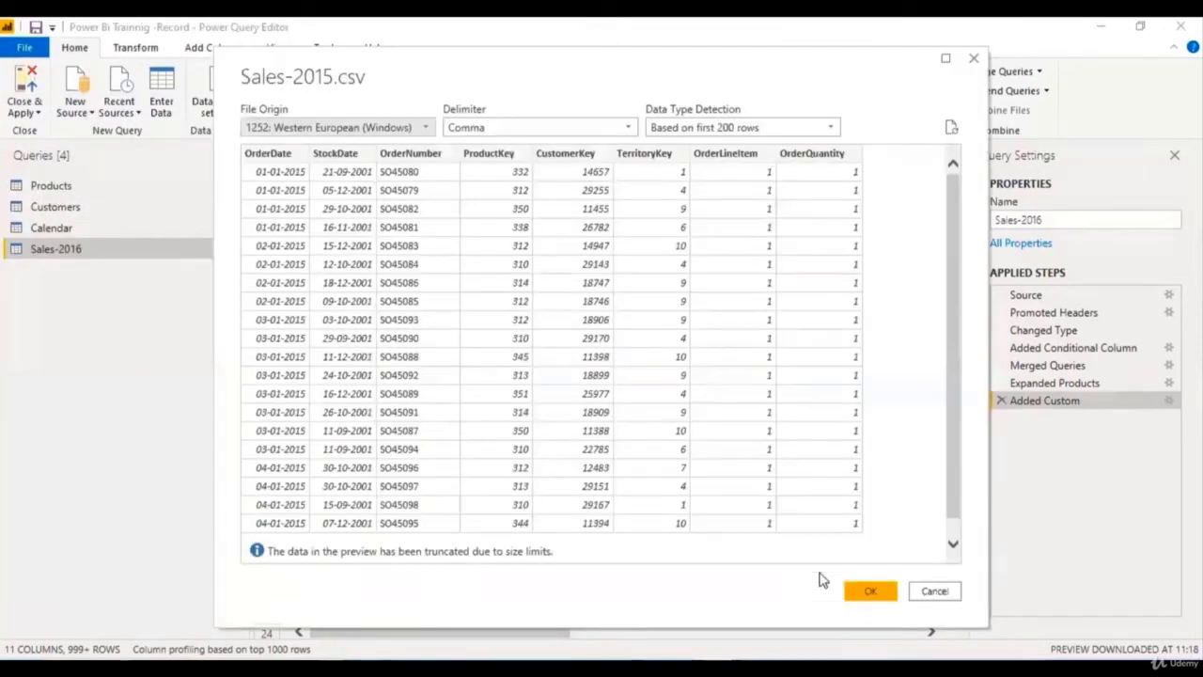
left_click(869, 591)
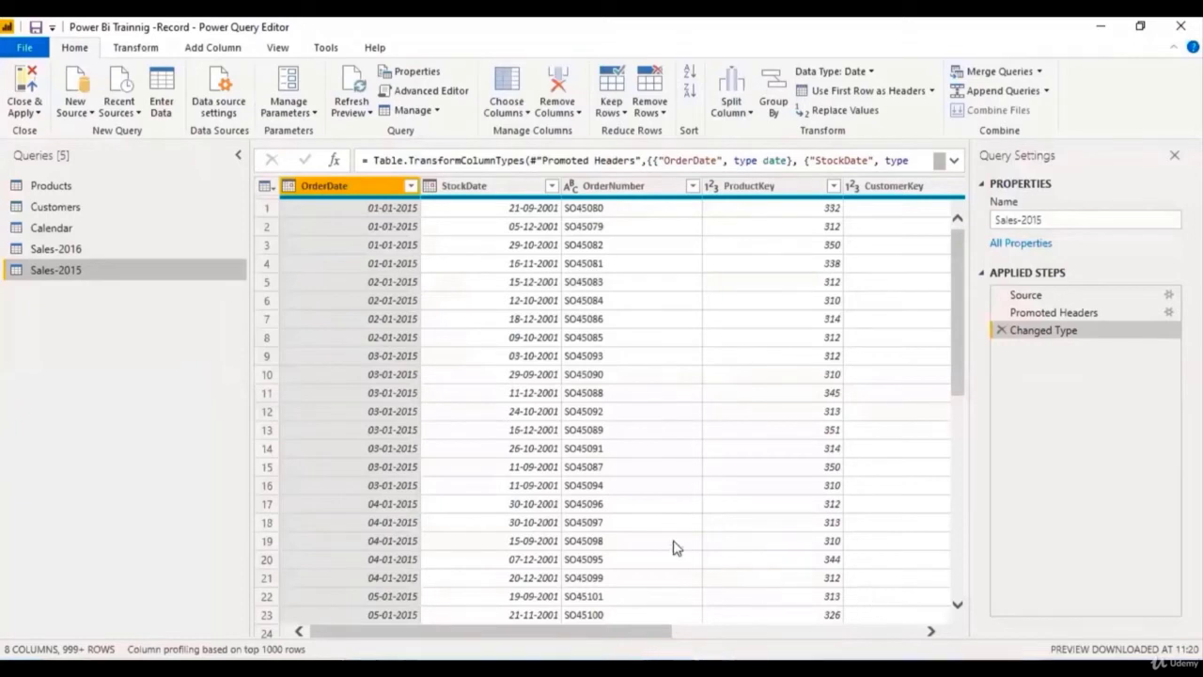
Step: Import the Sales-2017 CSV file from the same folder as another query with the default import settings
left_click(90, 112)
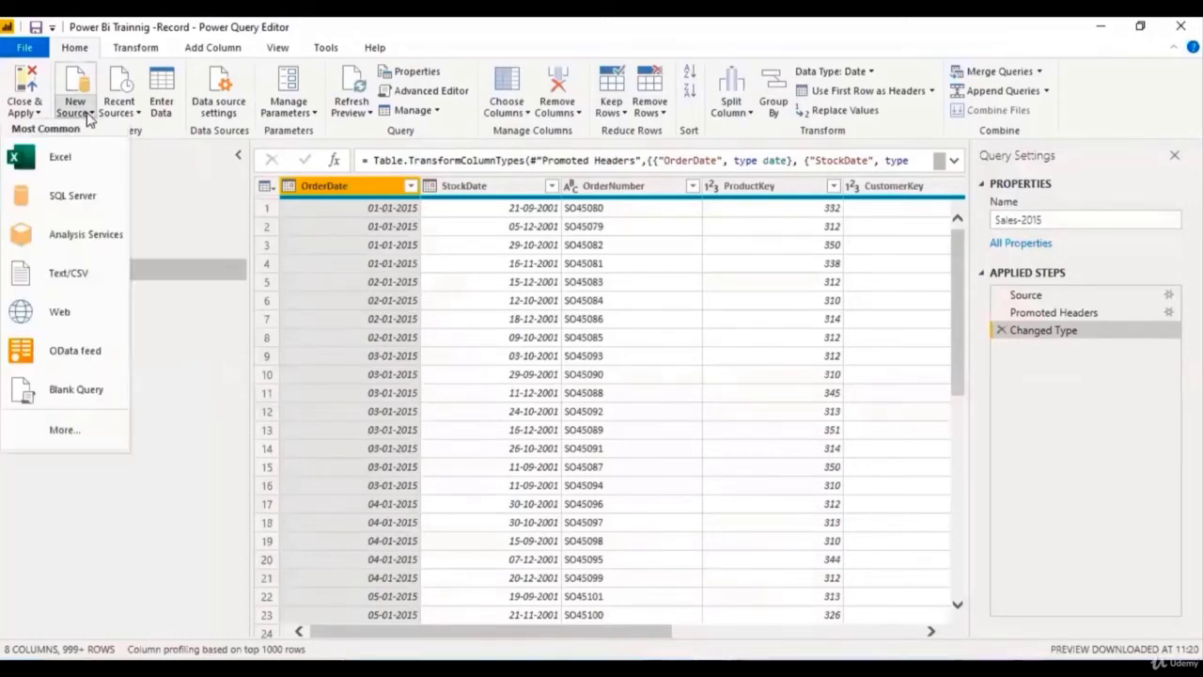
left_click(78, 284)
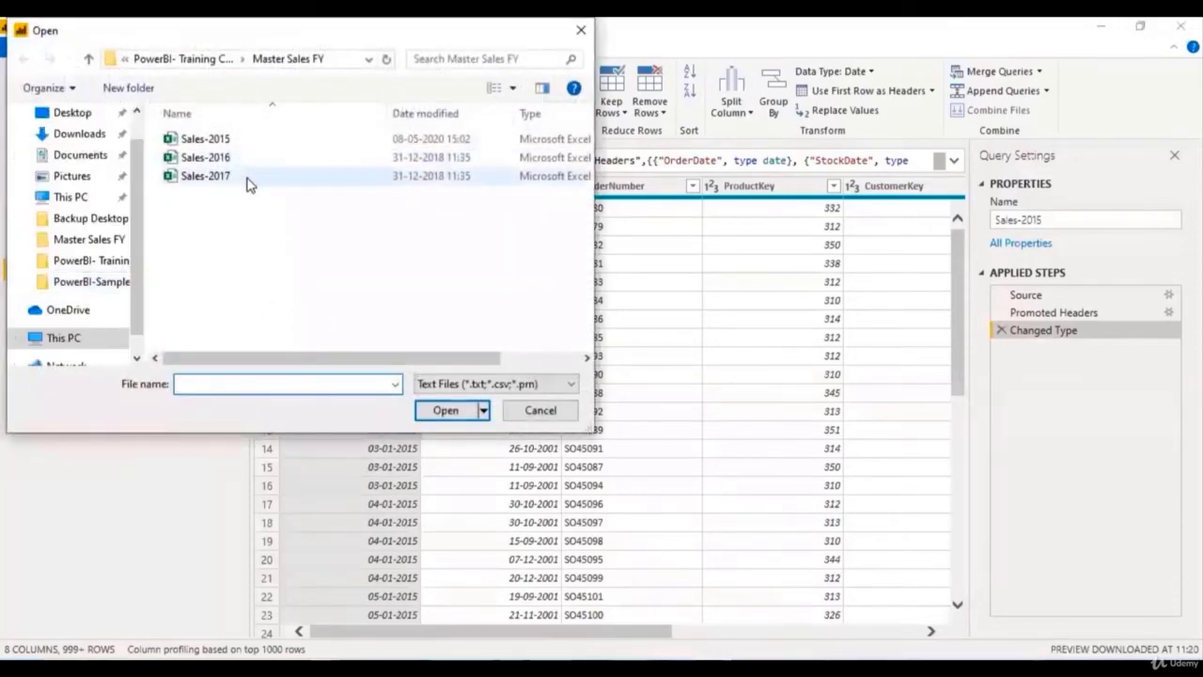
left_click(246, 180)
left_click(448, 414)
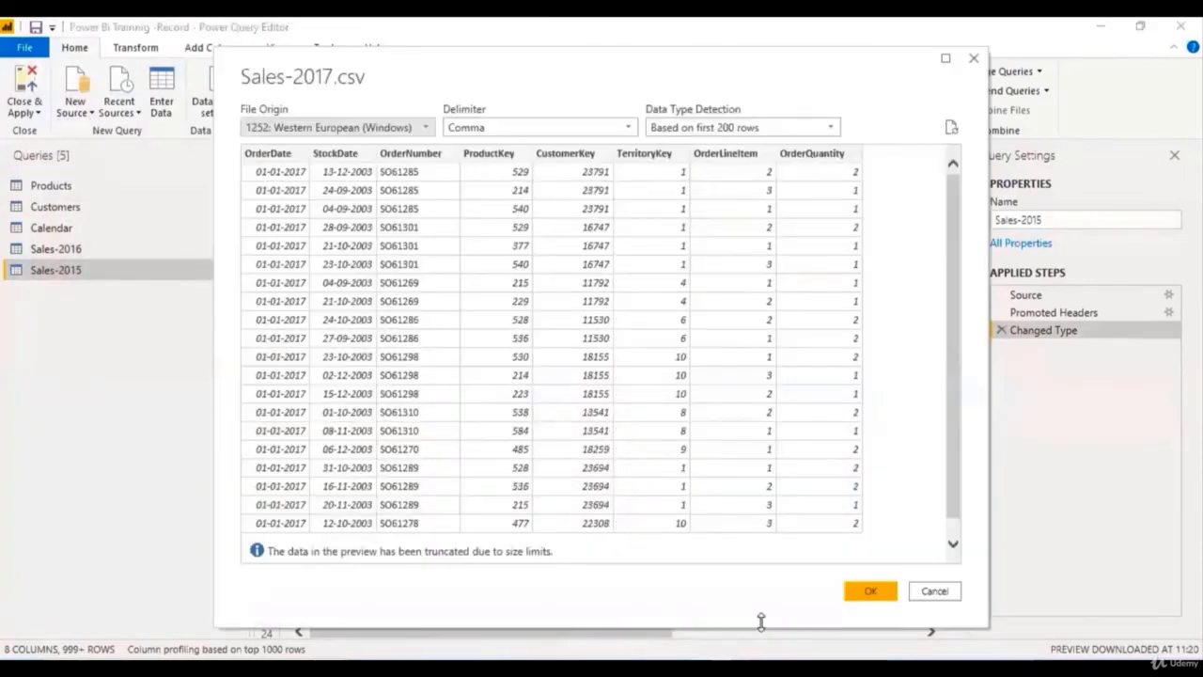
left_click(875, 600)
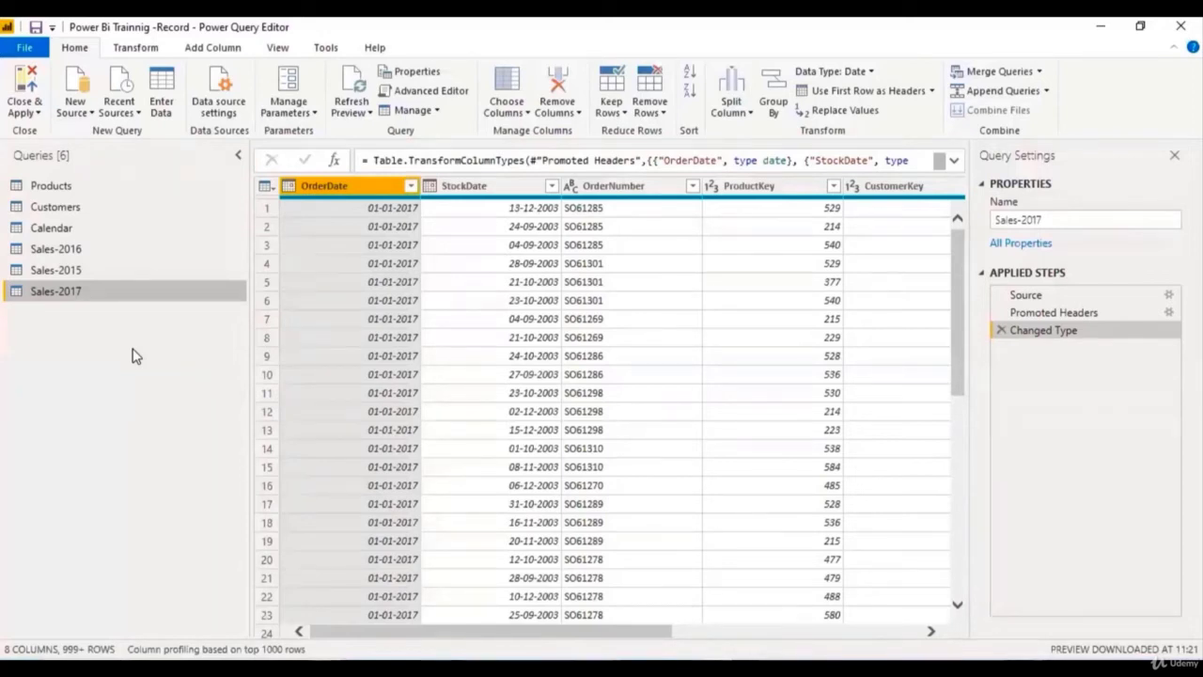
Step: Remove the Product status, Products.ProductPrice and Revenue columns from the Sales-2016 query
left_click(106, 252)
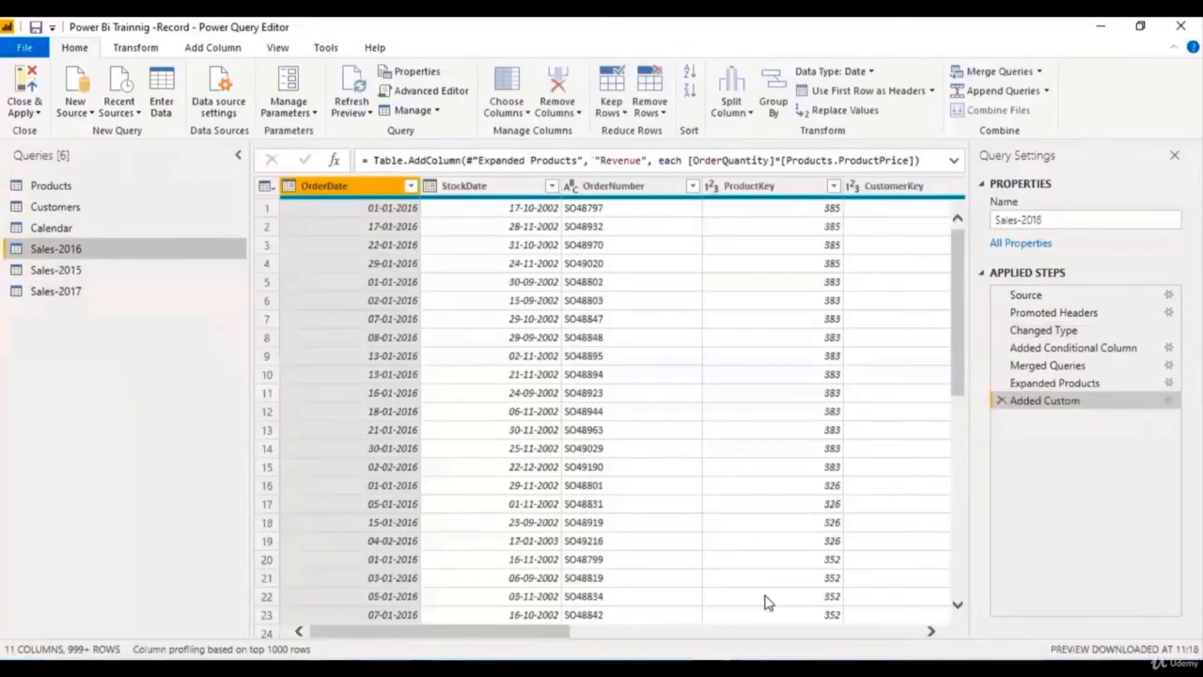
left_click(878, 631)
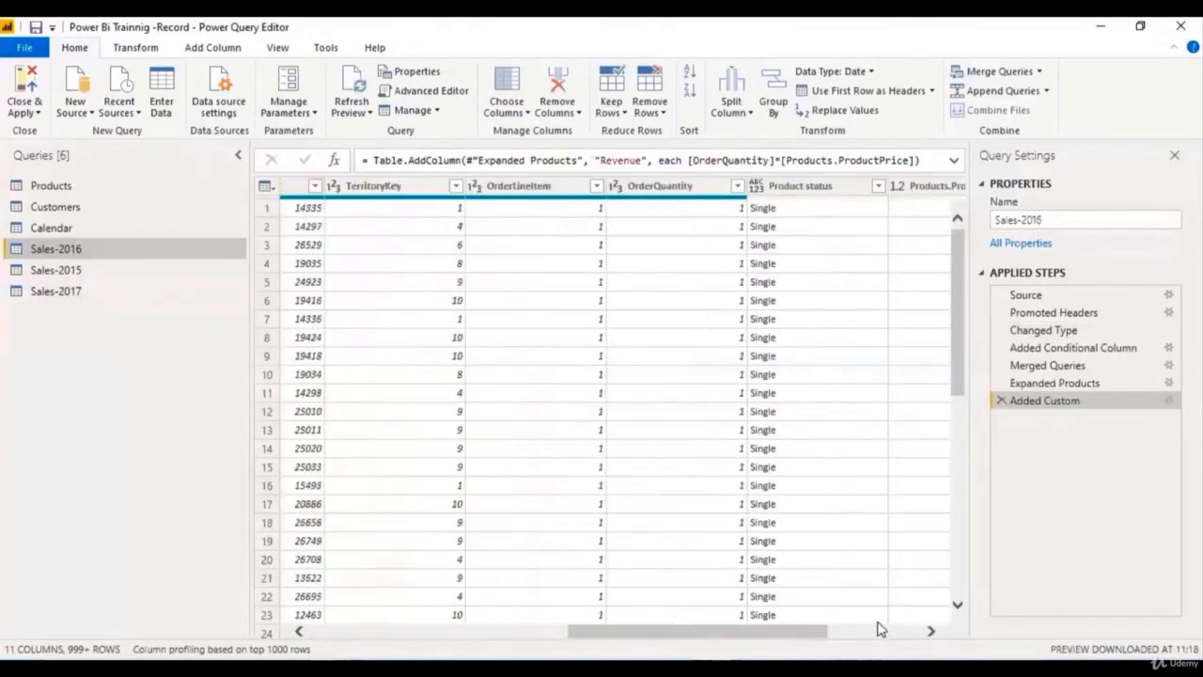
left_click(903, 631)
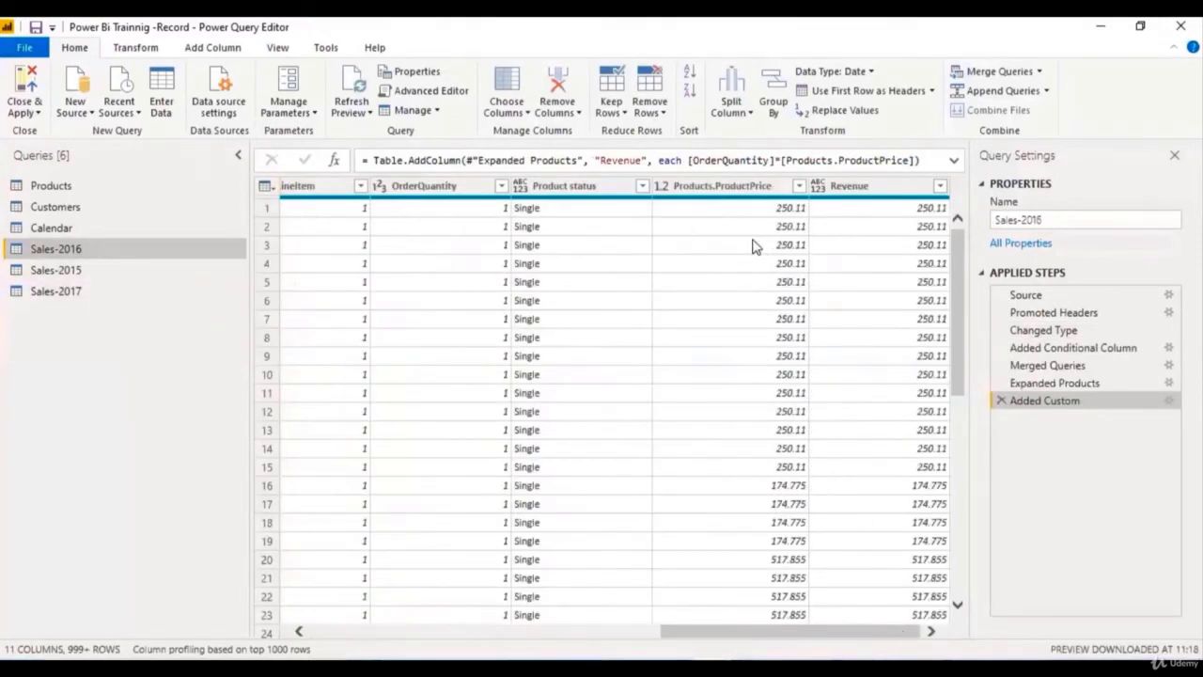
left_click(569, 188)
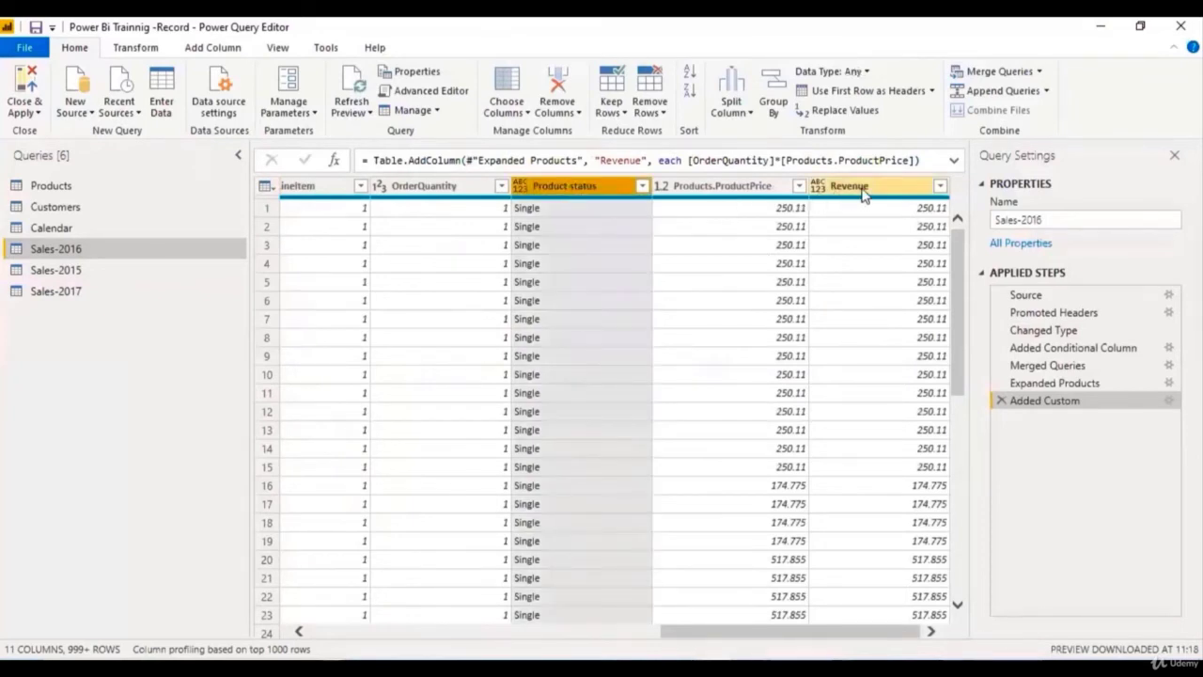
left_click(865, 192, "shift")
right_click(865, 192)
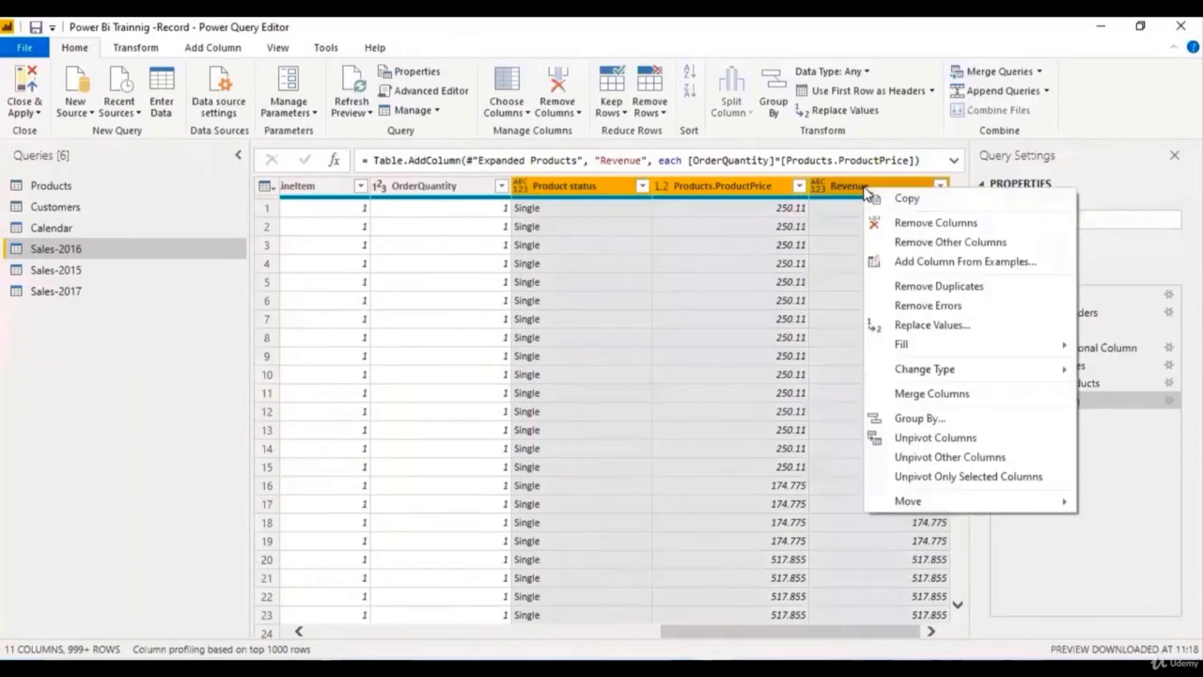
left_click(911, 223)
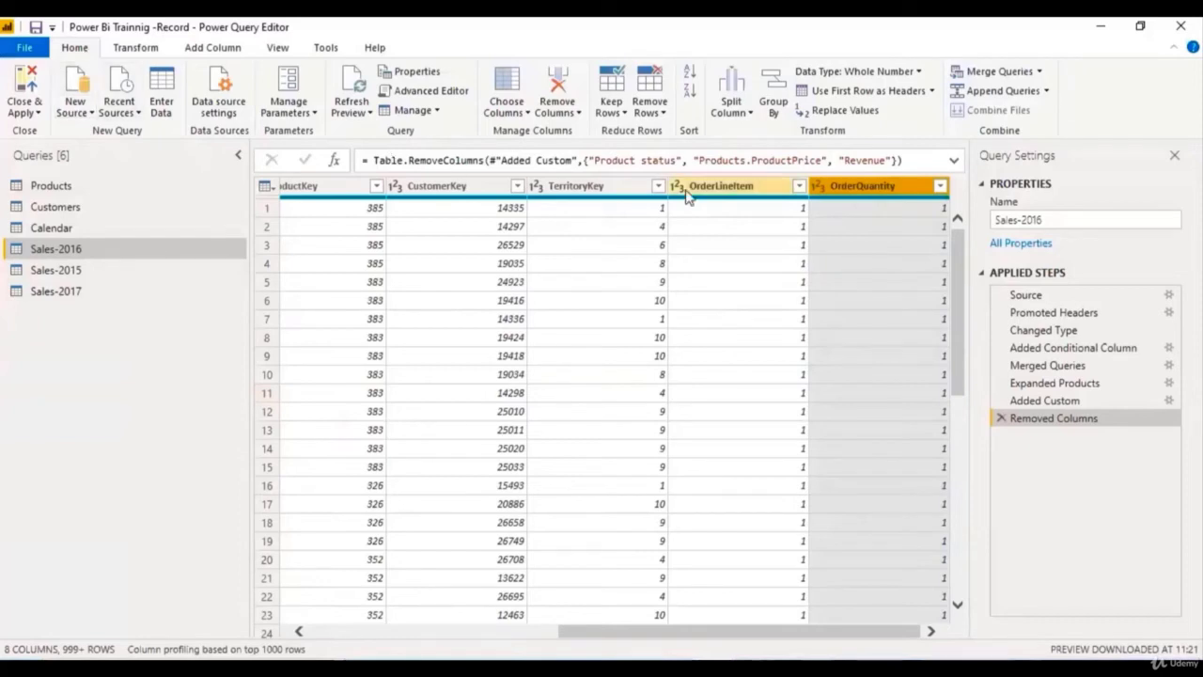
Step: Append Sales-2016, Sales-2015 and Sales-2017 as a new query, using the option for three or more tables
left_click(1046, 94)
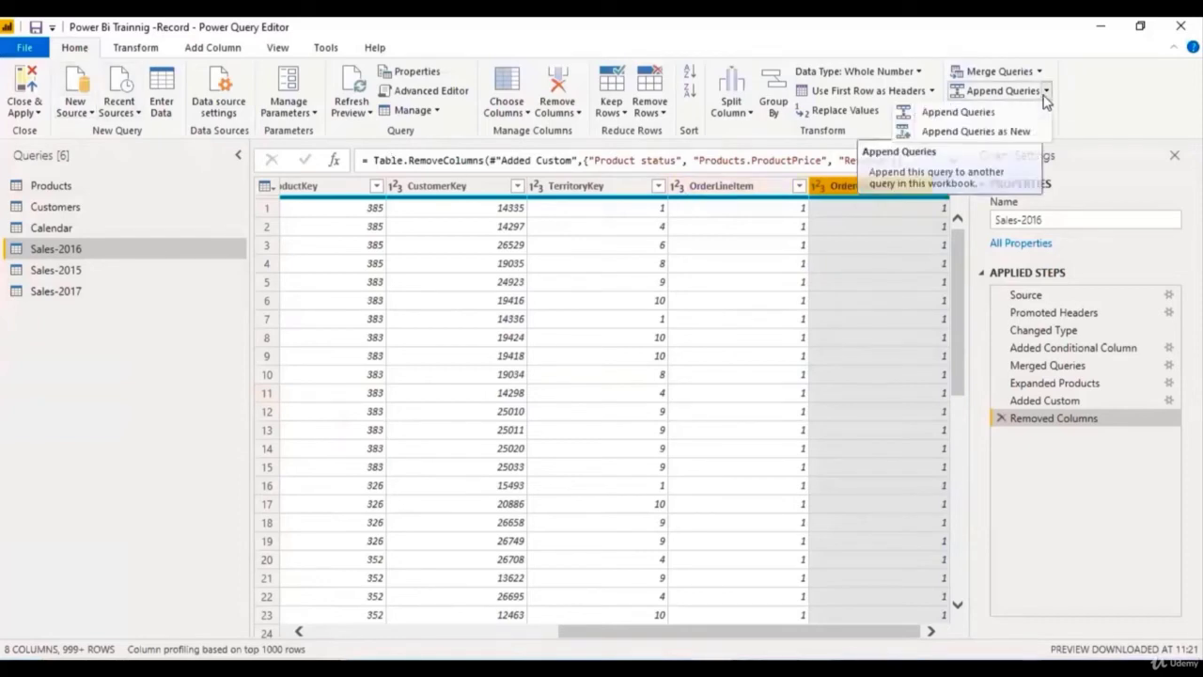
left_click(984, 136)
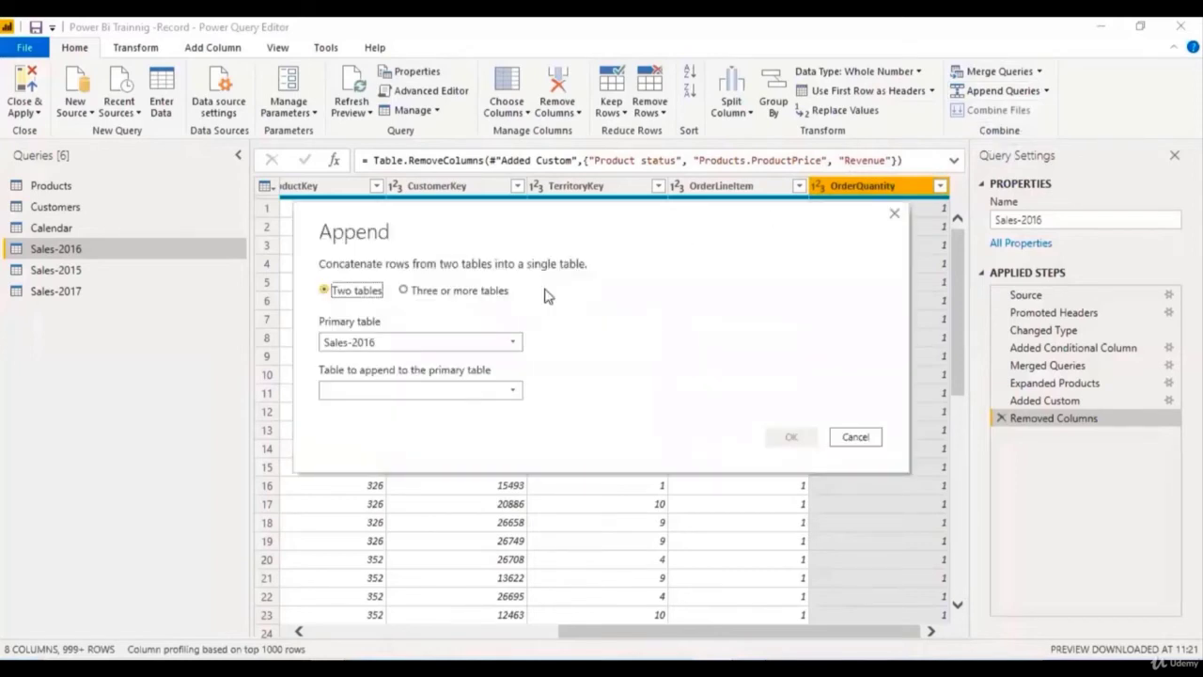
left_click_drag(593, 233, 587, 128)
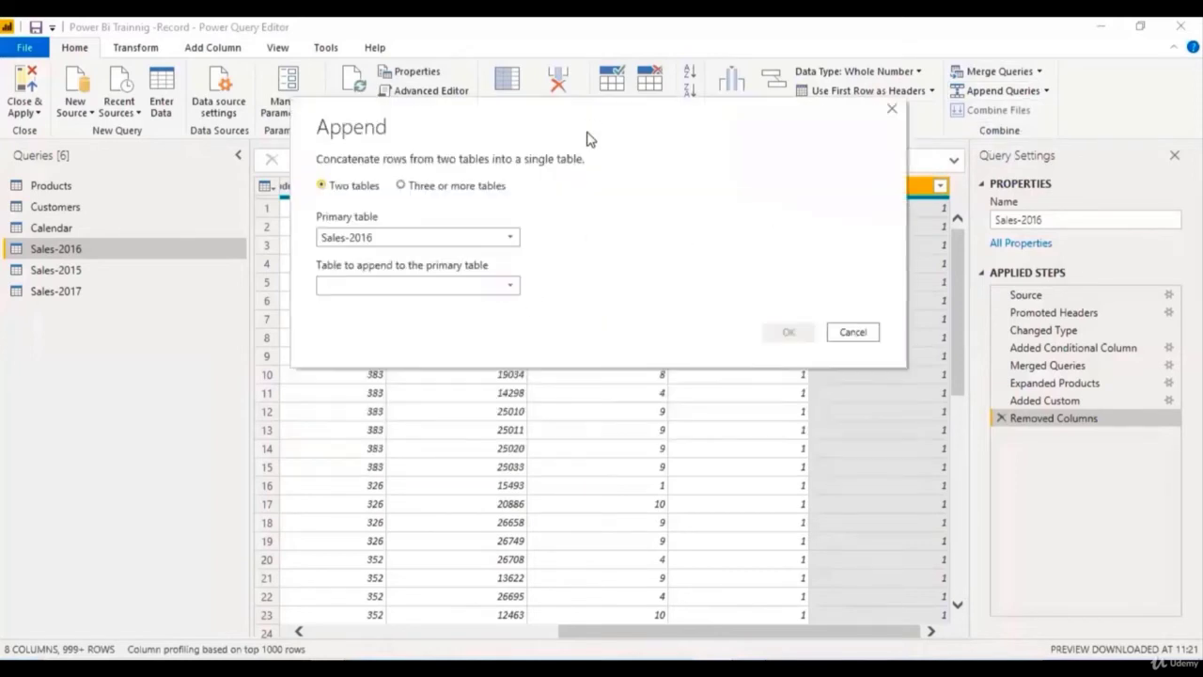
left_click(407, 188)
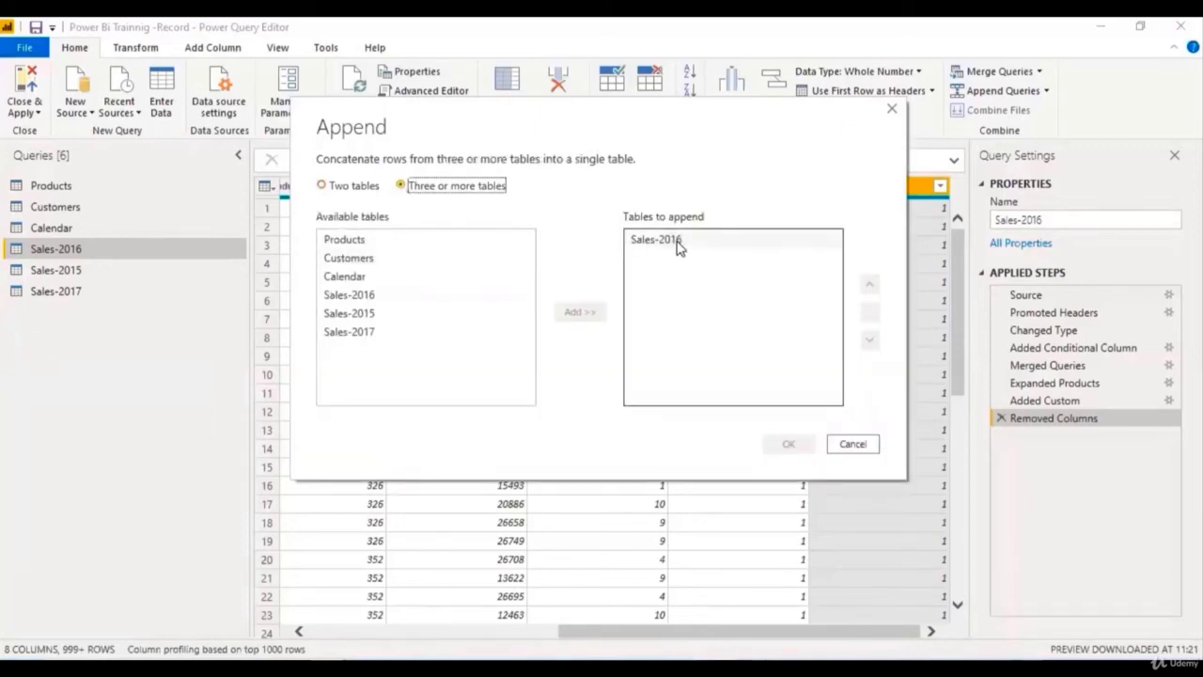
left_click(393, 322)
left_click(578, 312)
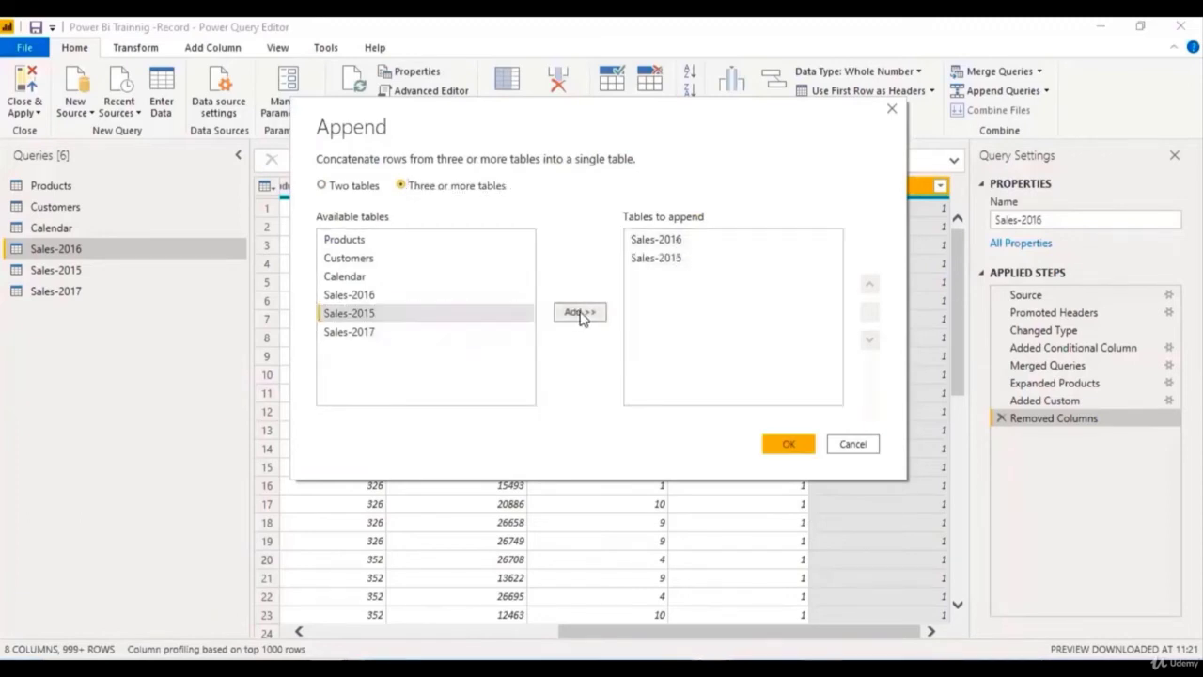
left_click(433, 332)
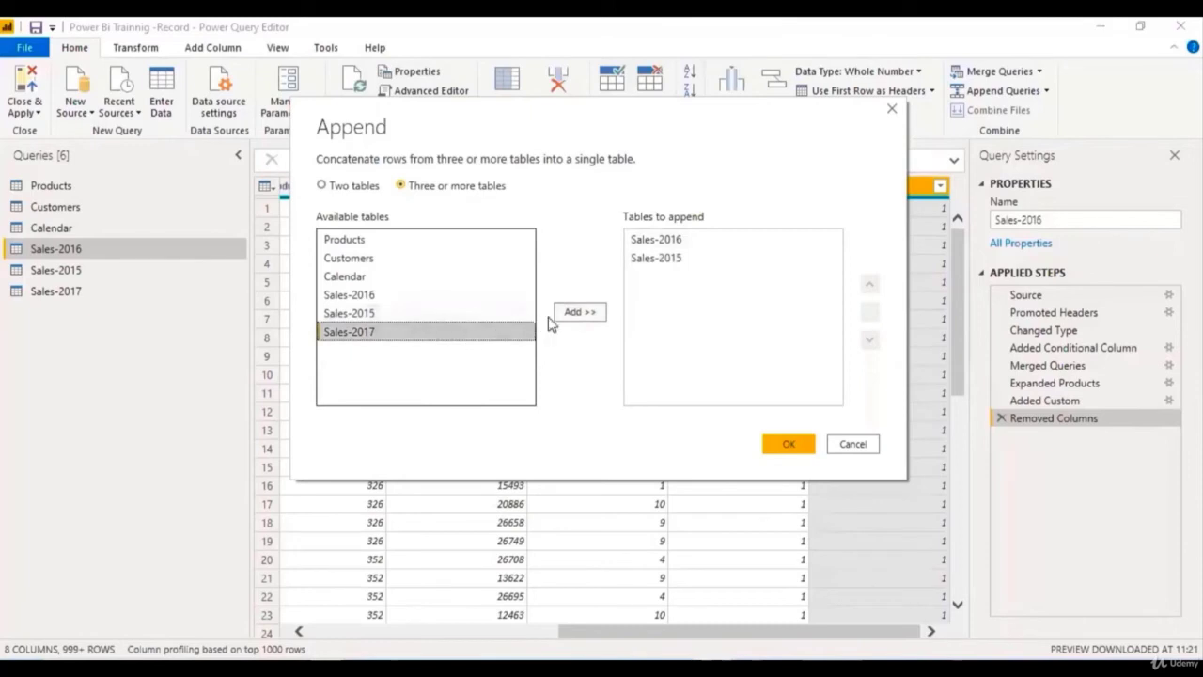
left_click(577, 313)
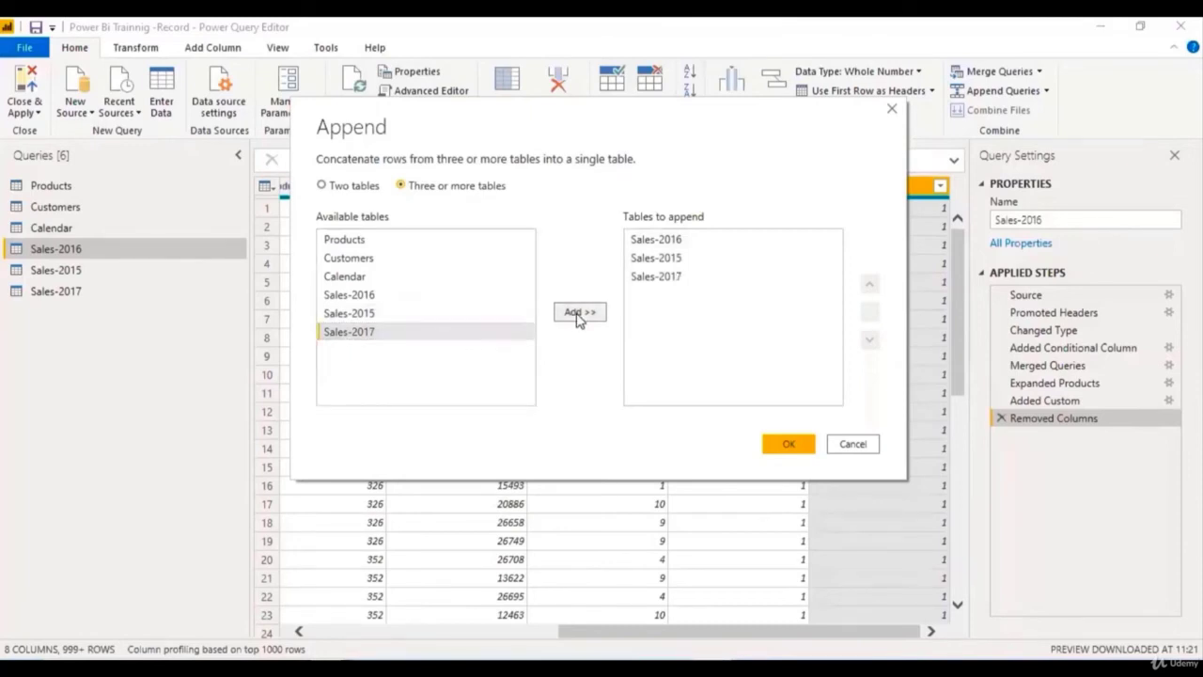
left_click(788, 445)
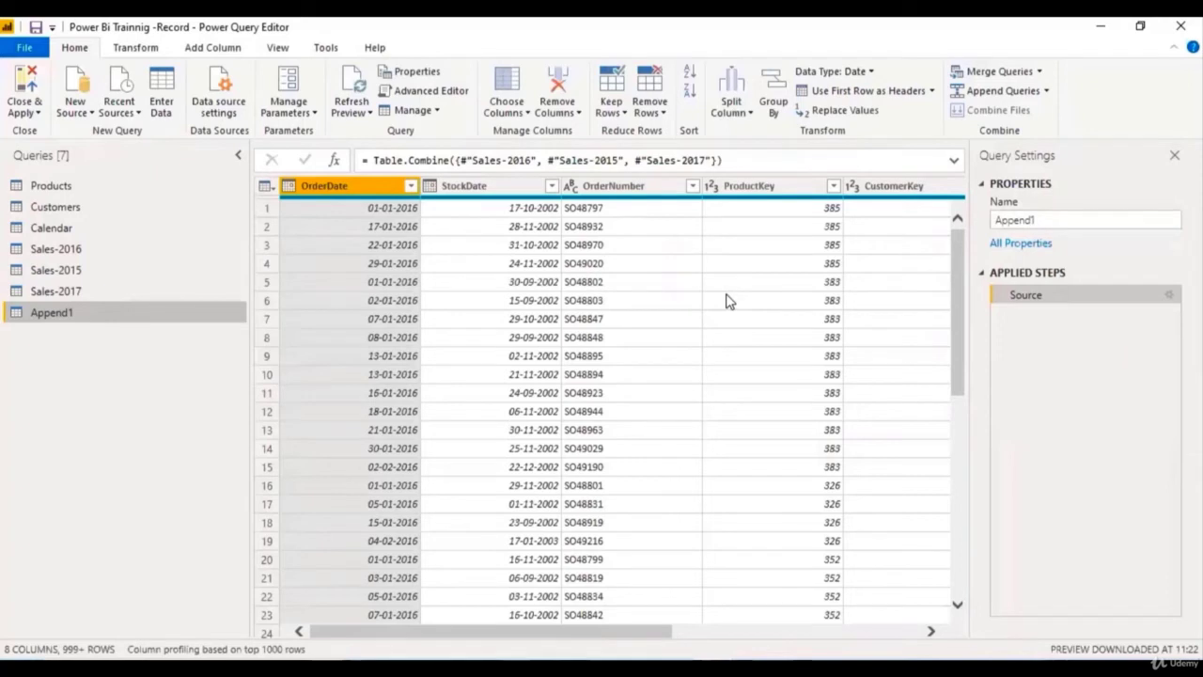
Step: Examine the full list of OrderDate values in the Append1 query, from the earliest to the latest date
left_click(409, 186)
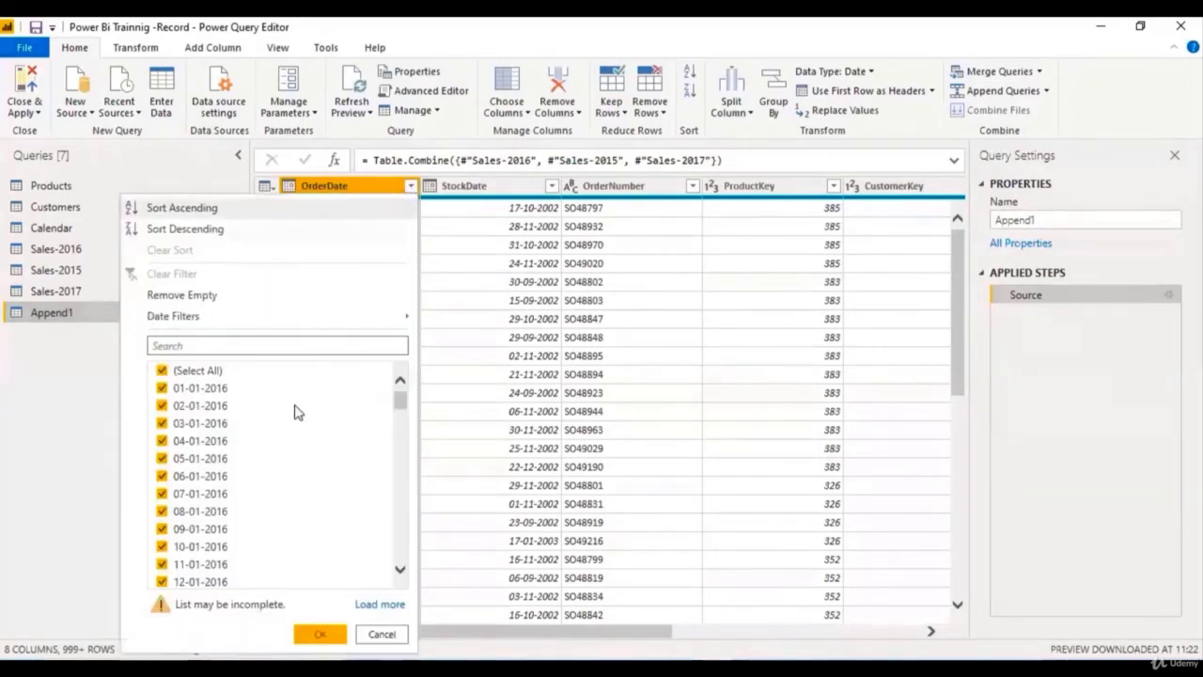
left_click(380, 607)
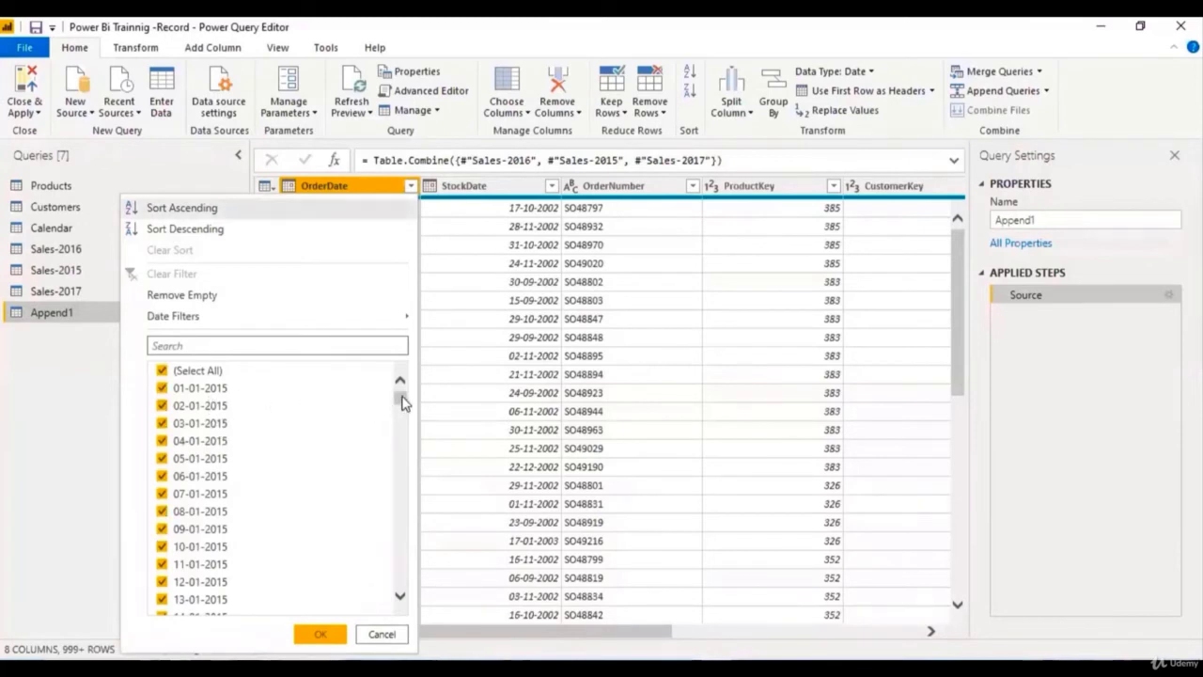
left_click_drag(402, 400, 403, 596)
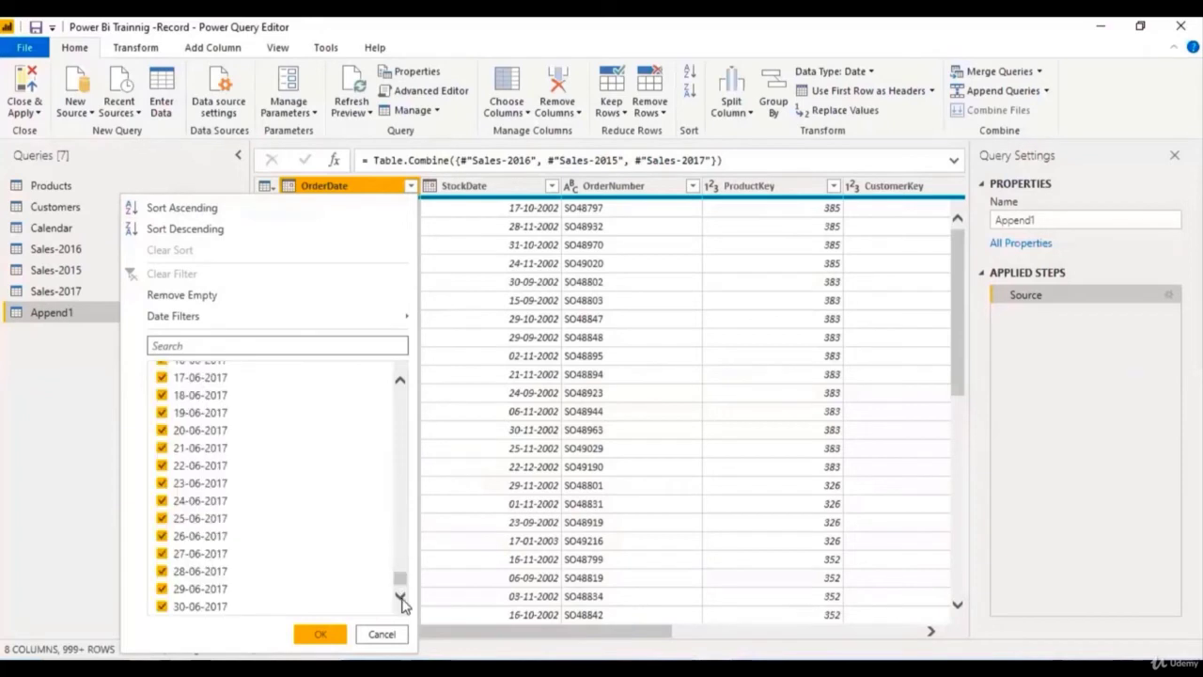
left_click(357, 634)
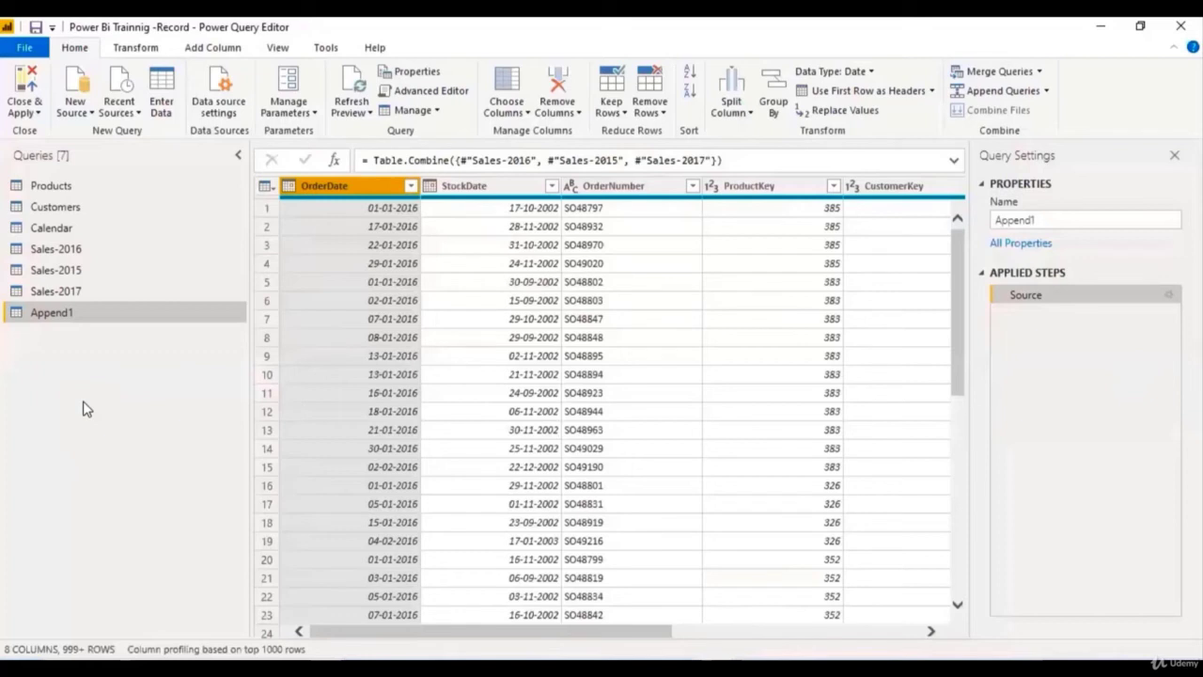
Step: Delete the Sales-2016, Sales-2015, Sales-2017 and Append1 queries, and close the query editor with the changes applied
left_click(75, 249, "shift")
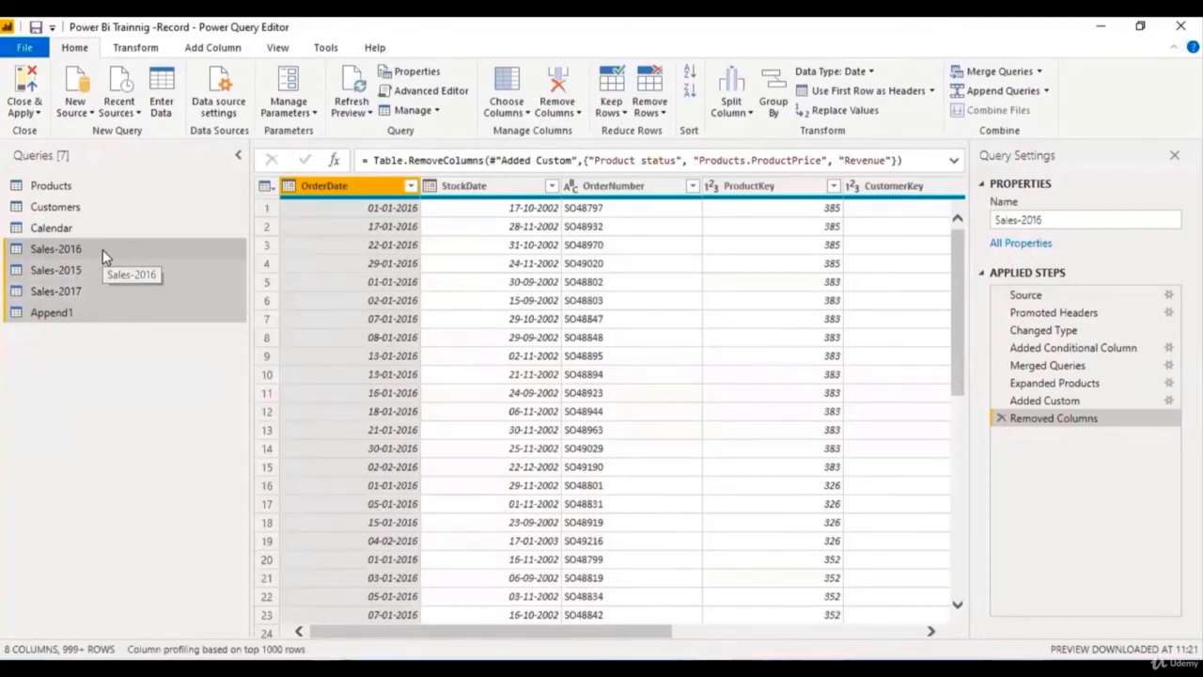
right_click(103, 250)
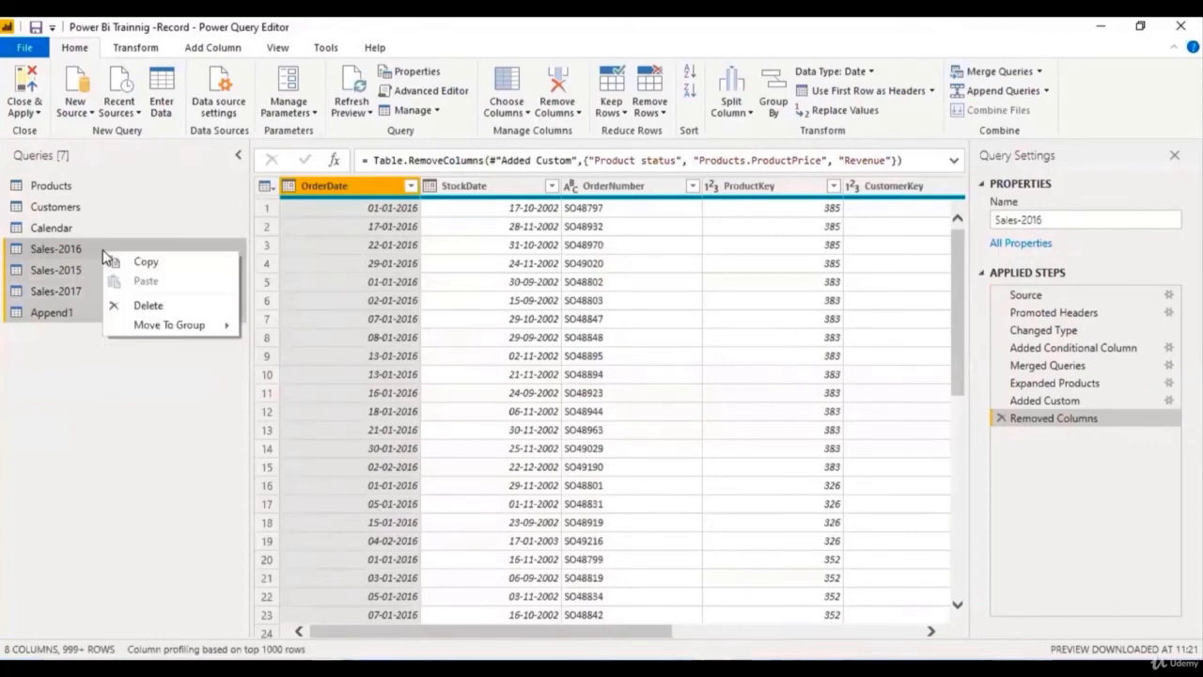
left_click(145, 307)
left_click(689, 380)
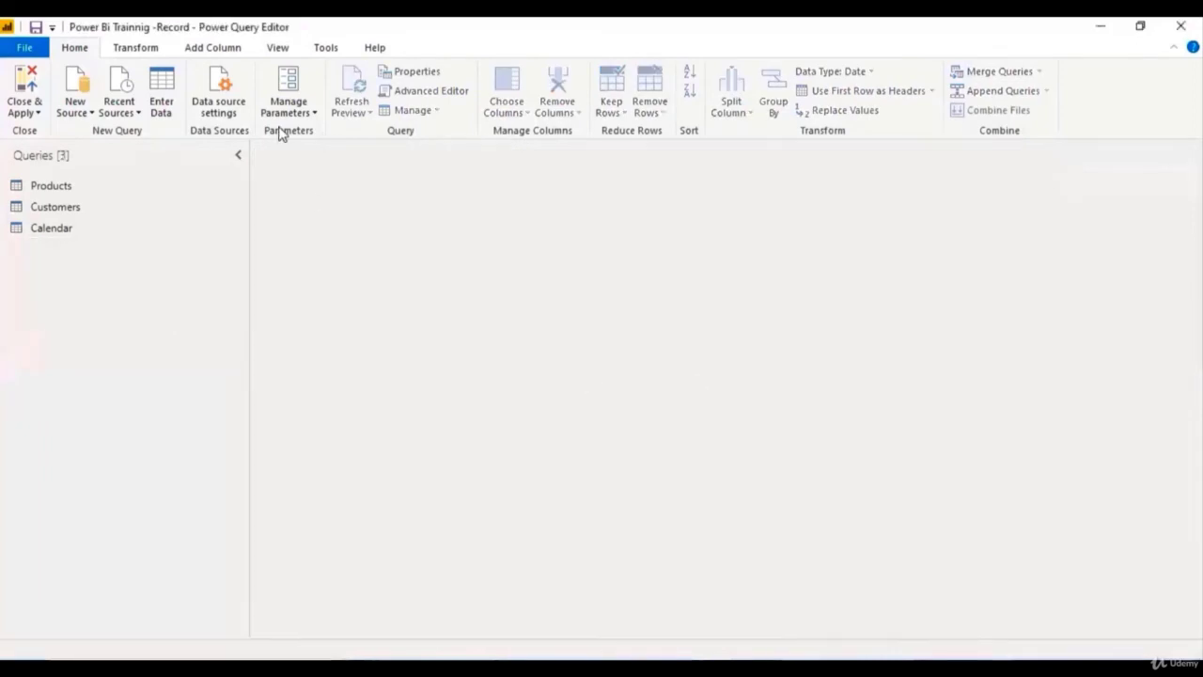
left_click(34, 113)
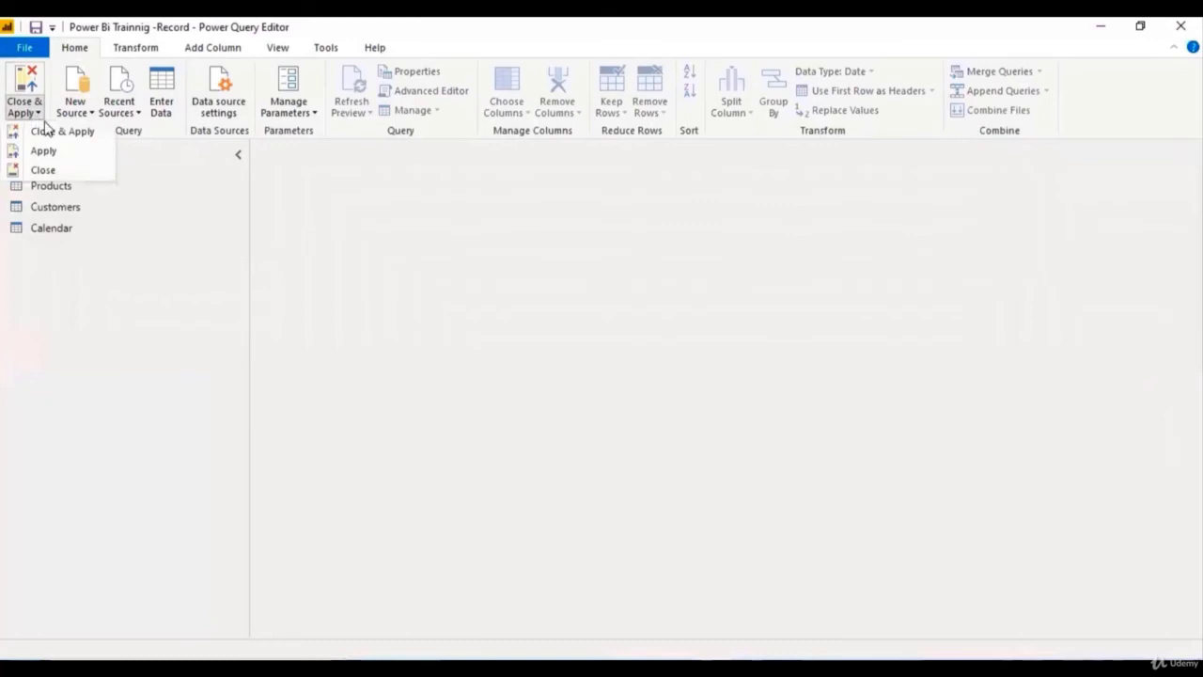
left_click(55, 133)
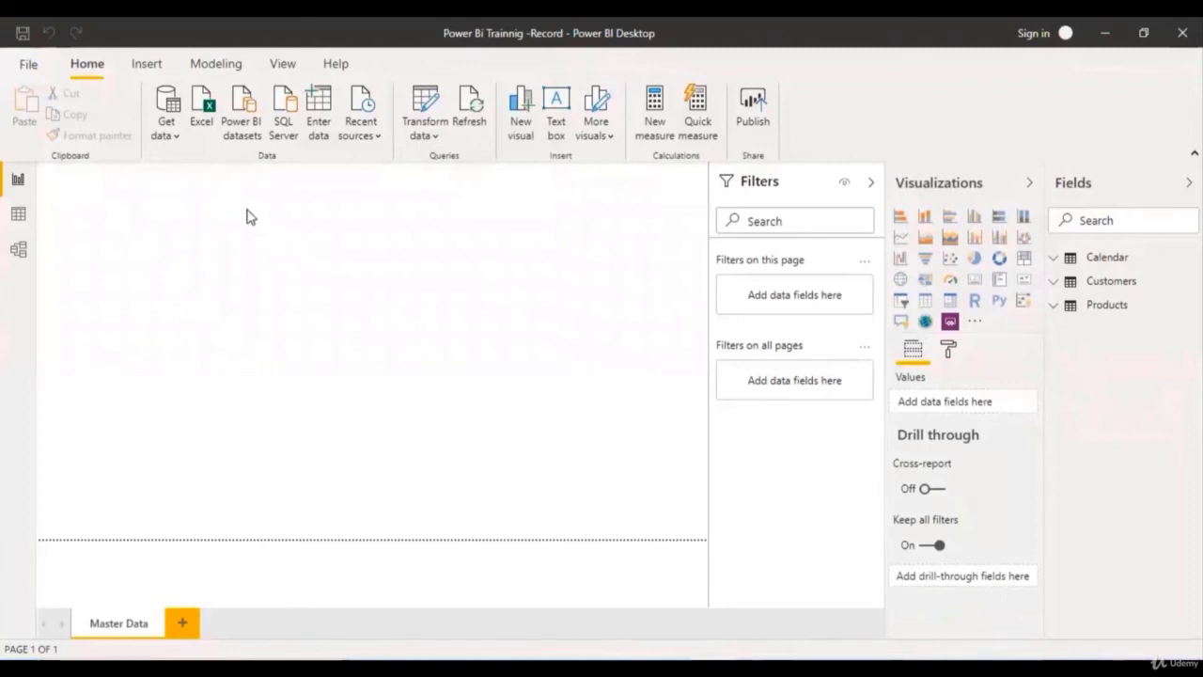
Step: Connect to the Master Sales FY folder inside PowerBI- Training Contents with the Folder connector, opening its file list for transformation
left_click(175, 142)
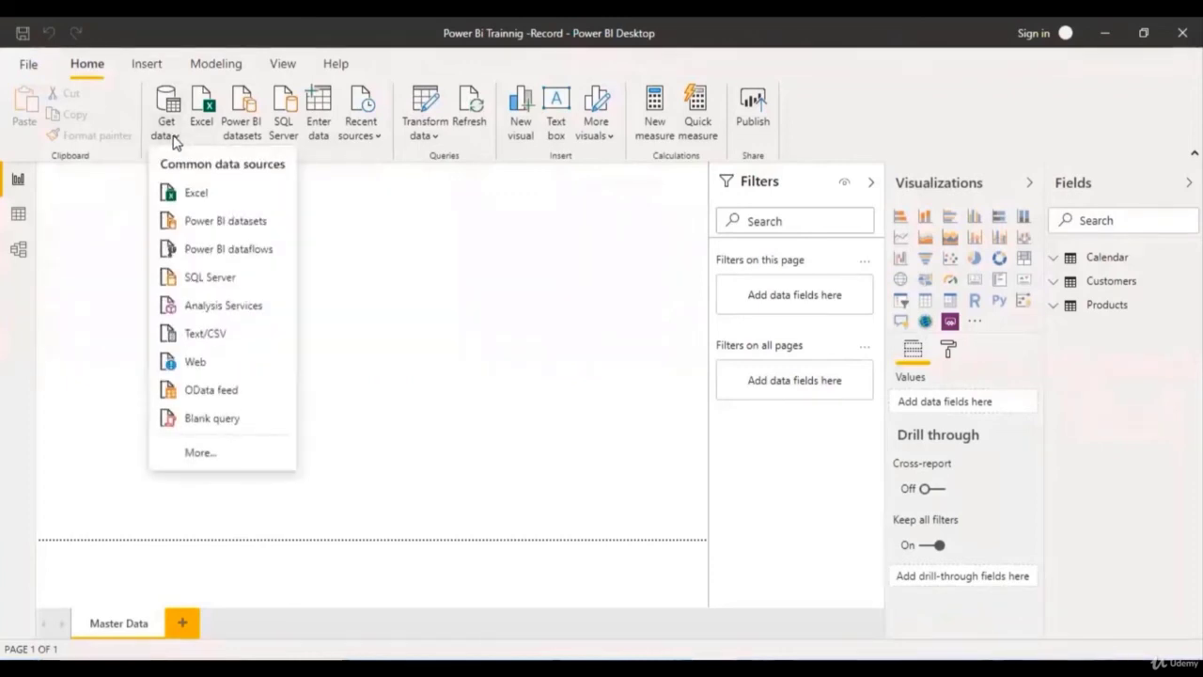
left_click(193, 455)
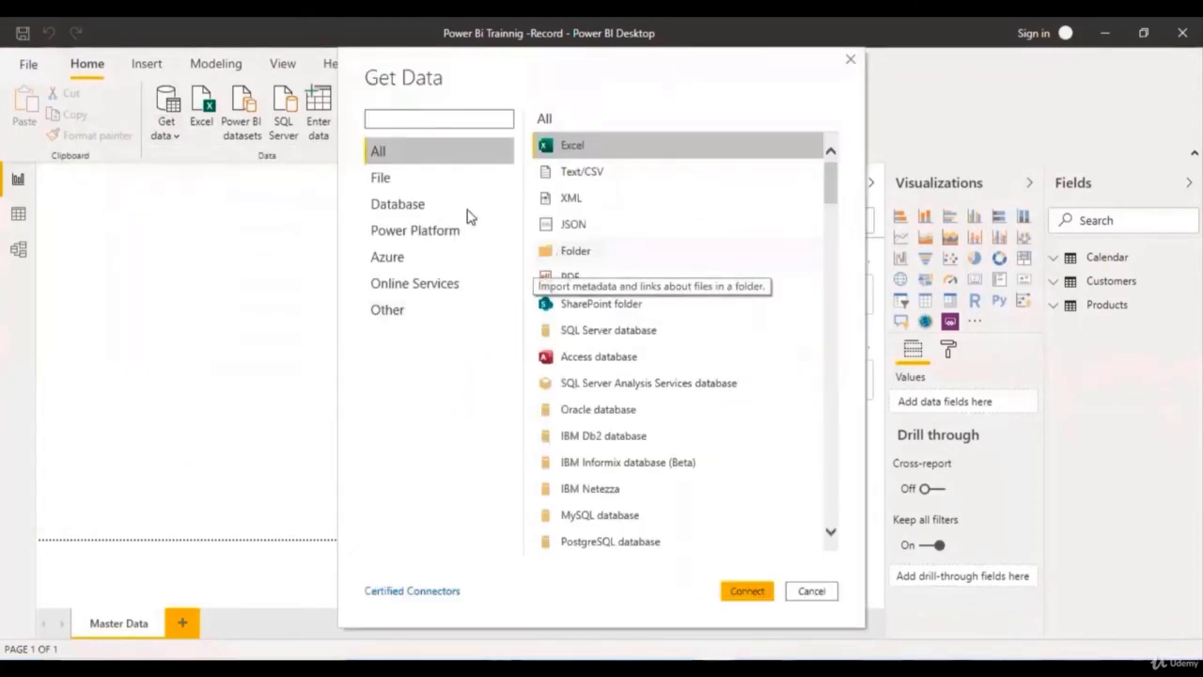
left_click(581, 259)
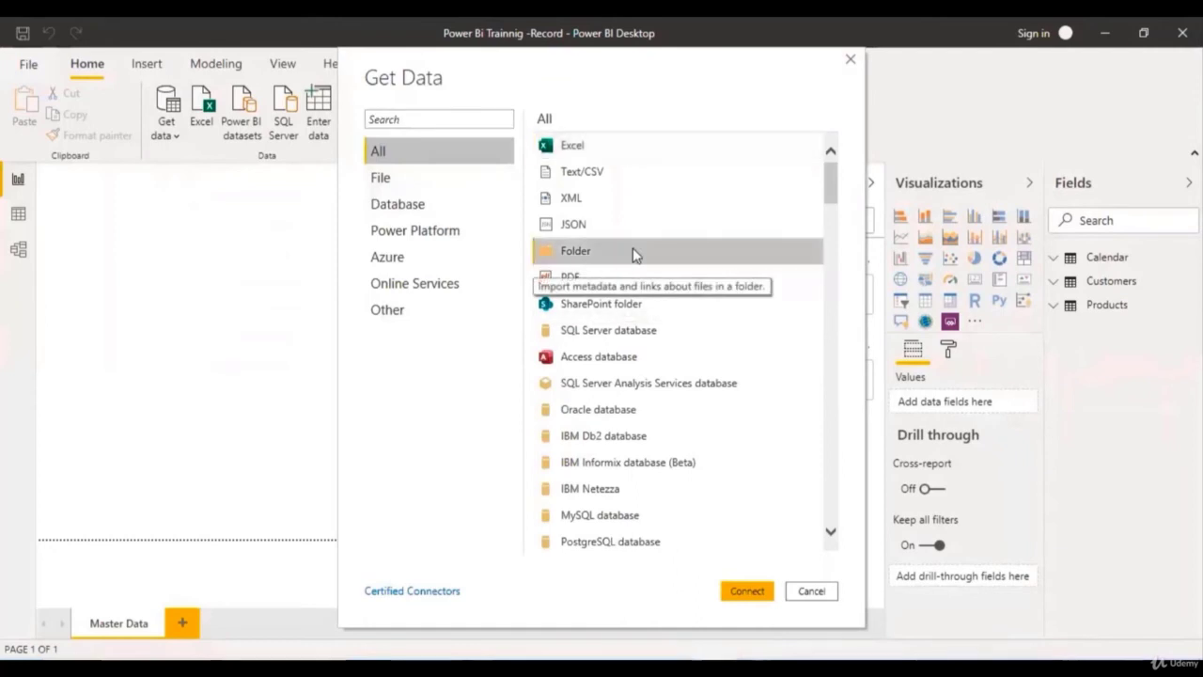
left_click(747, 592)
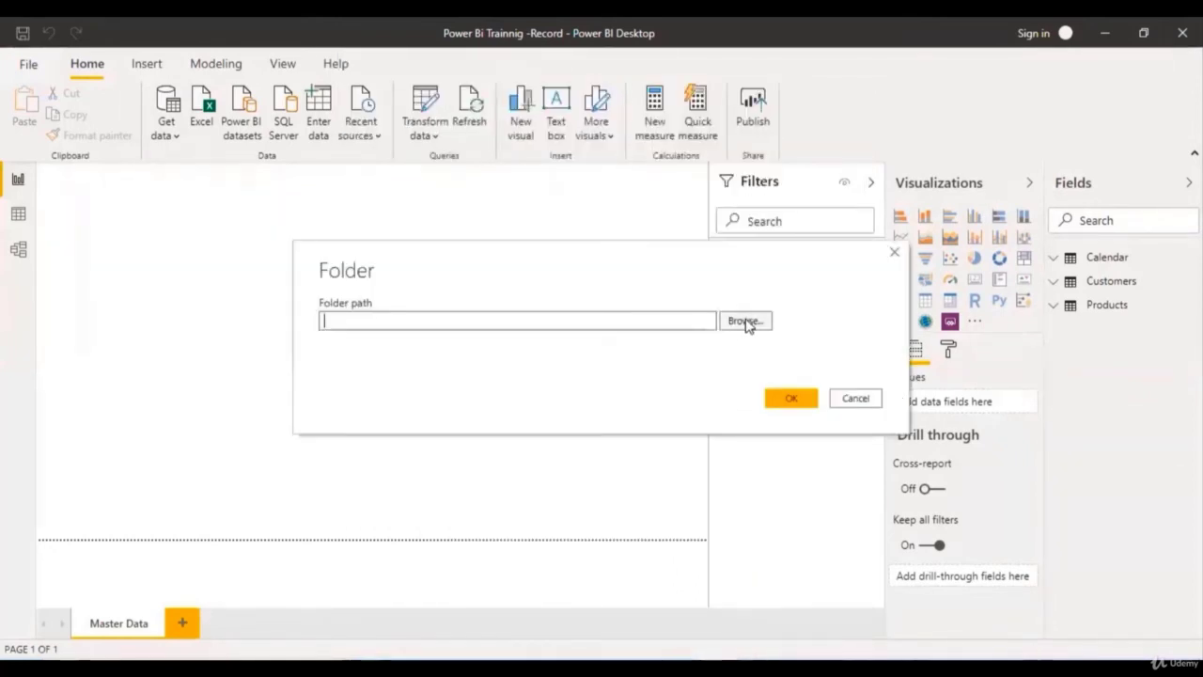
left_click(746, 323)
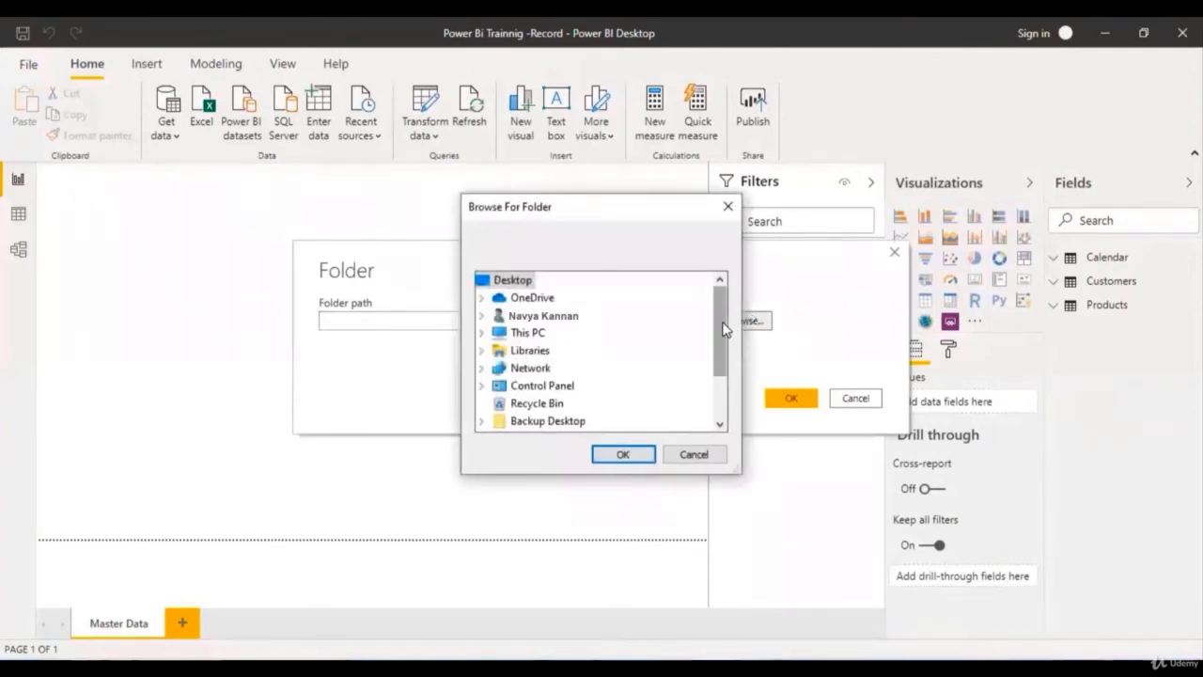
left_click_drag(722, 339, 724, 379)
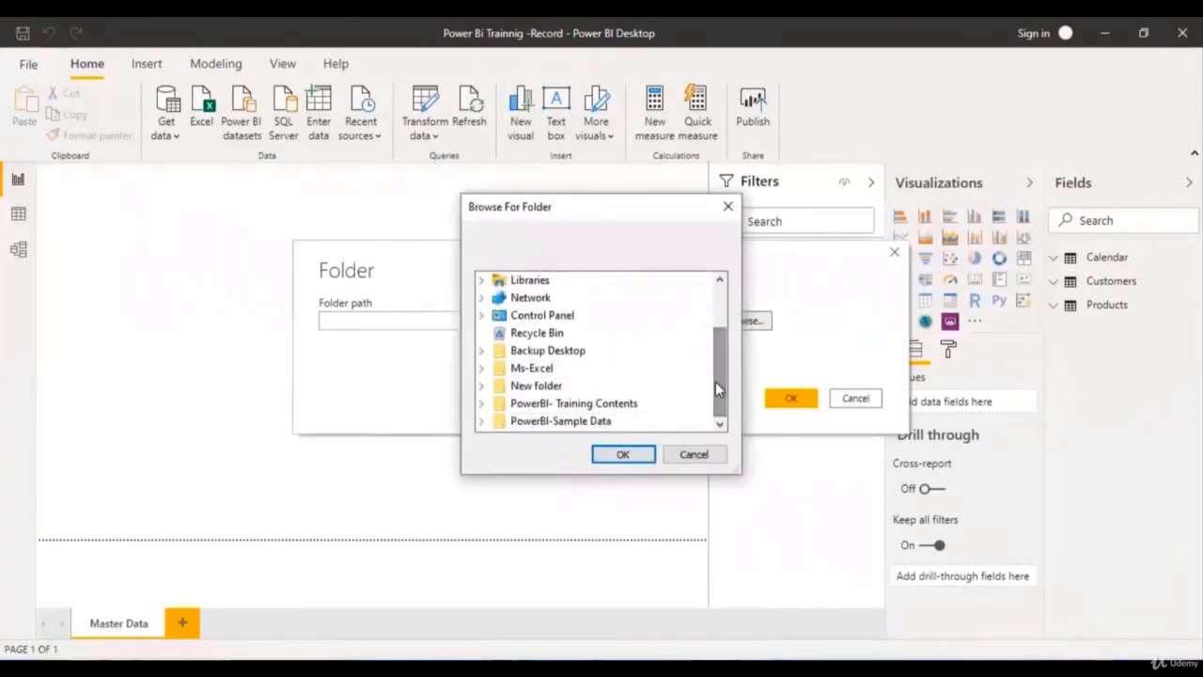
left_click(573, 403)
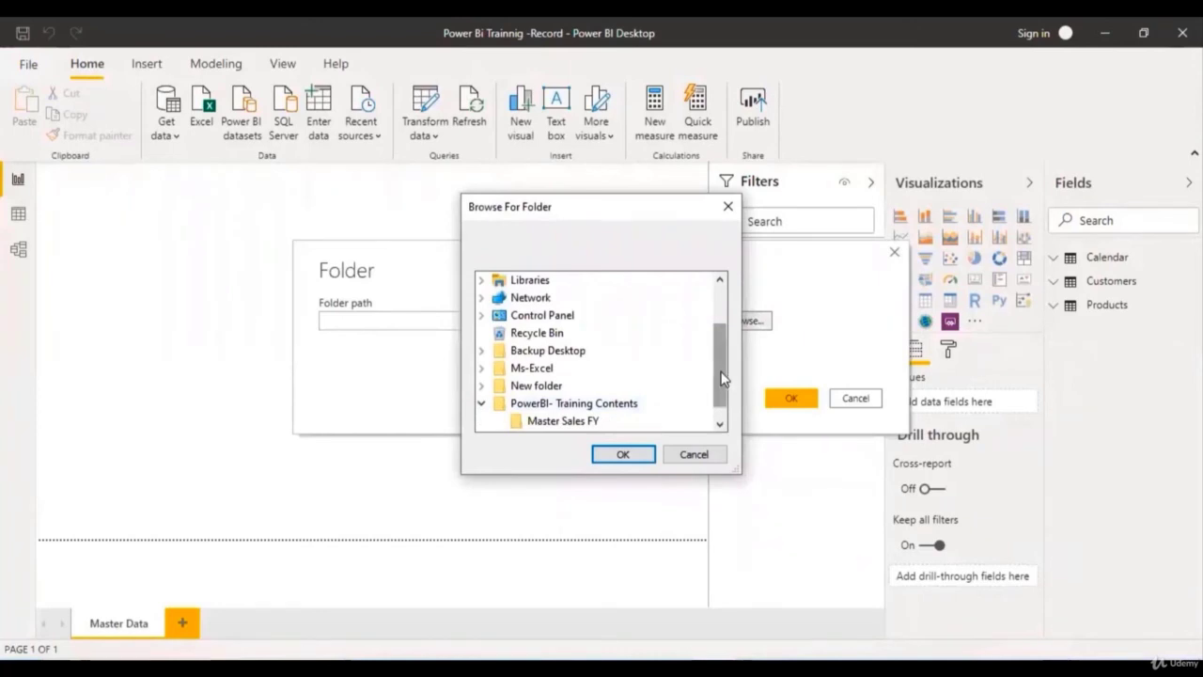
scroll(724, 380, "down", 1)
left_click(565, 405)
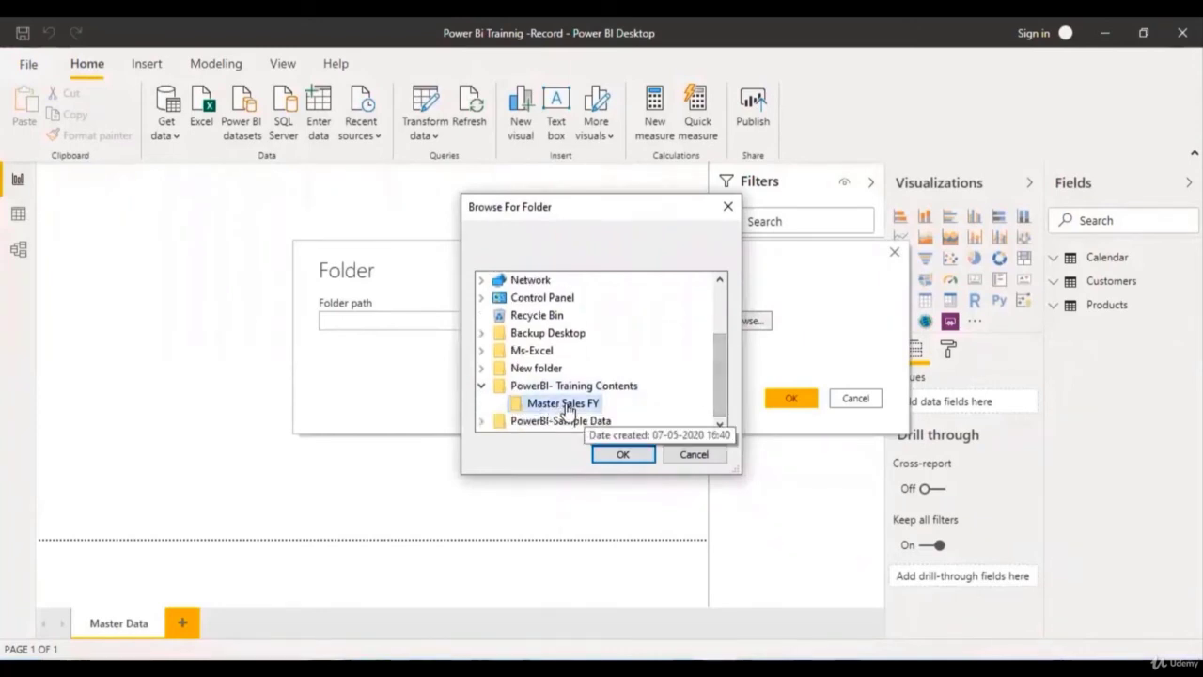
left_click(623, 453)
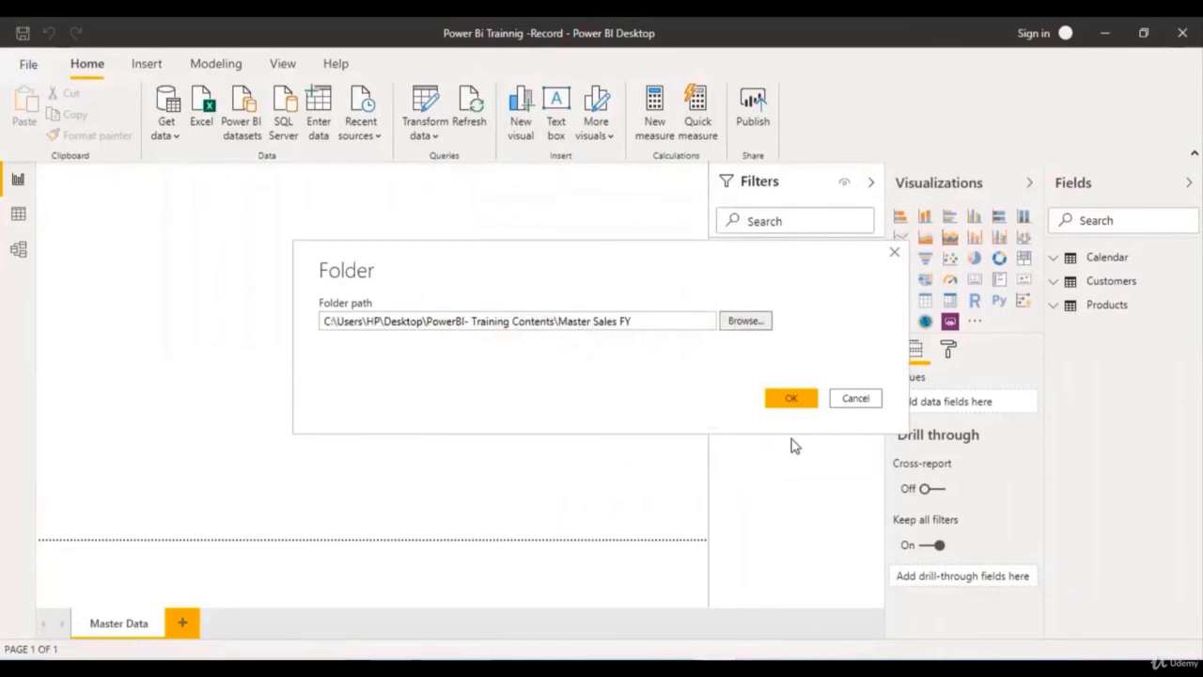
left_click(799, 406)
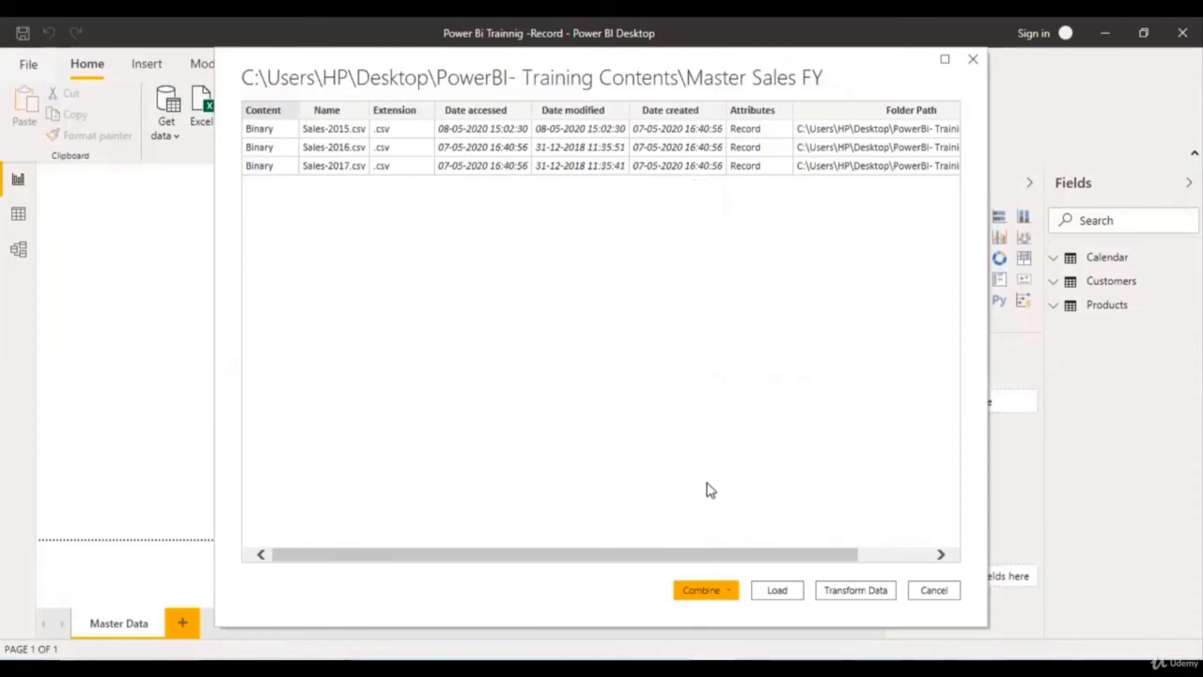
left_click(865, 599)
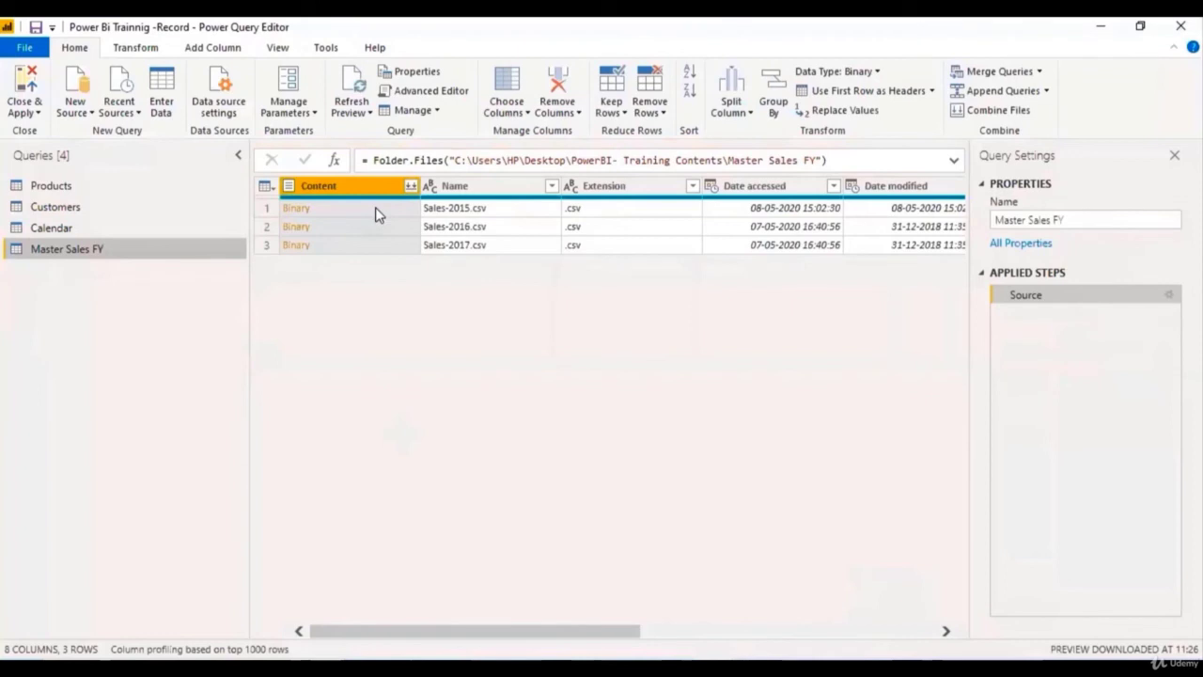
Step: Review the file names available in the Name column of the Master Sales FY query without filtering them
left_click(498, 190)
left_click(607, 187)
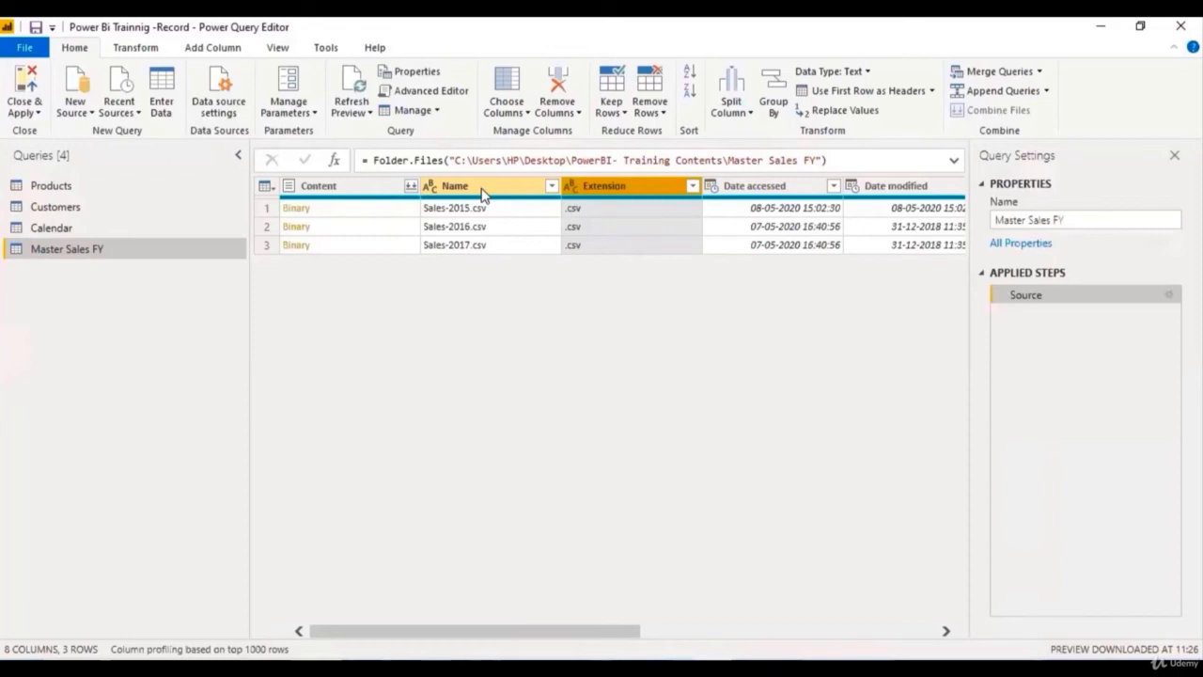
left_click(552, 187)
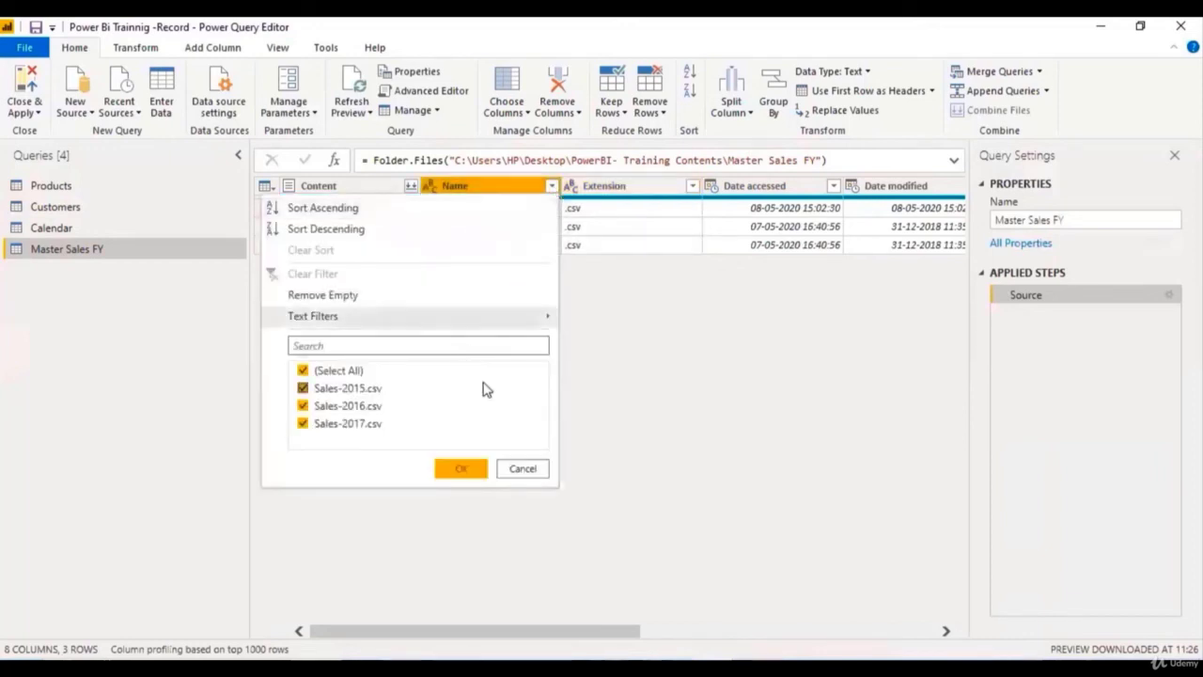
left_click(528, 469)
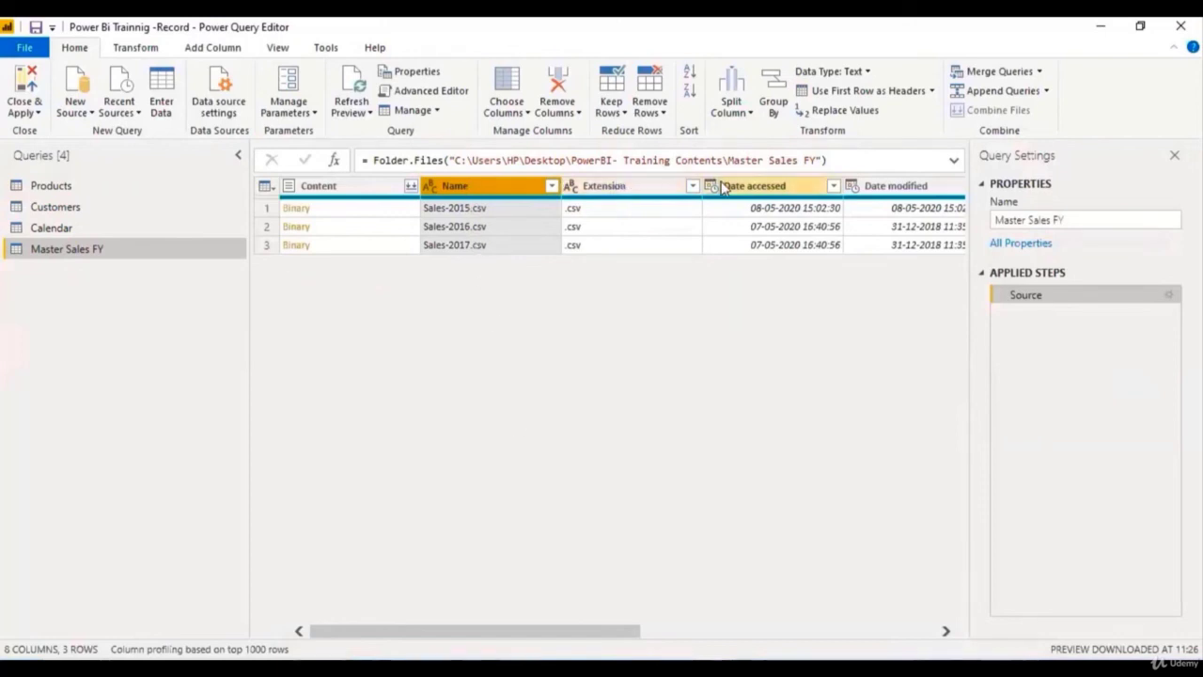
Step: Remove all columns except Content from Master Sales FY and combine its files, using the first file as sample and the default settings
left_click(363, 188)
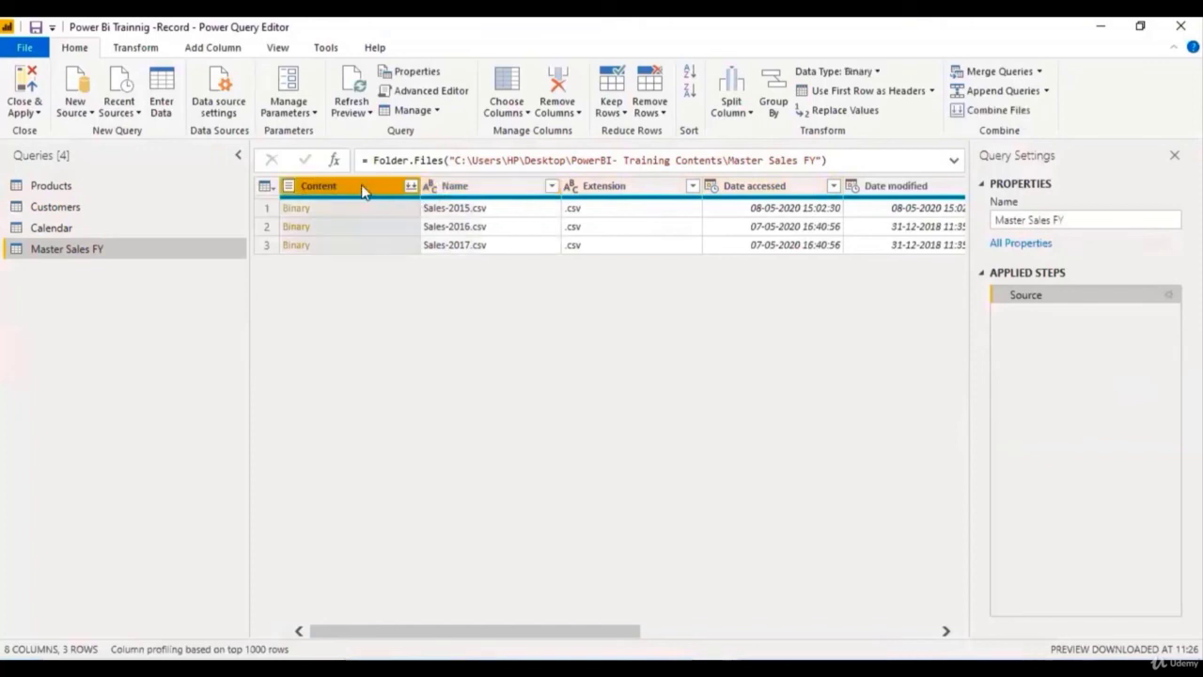
right_click(363, 188)
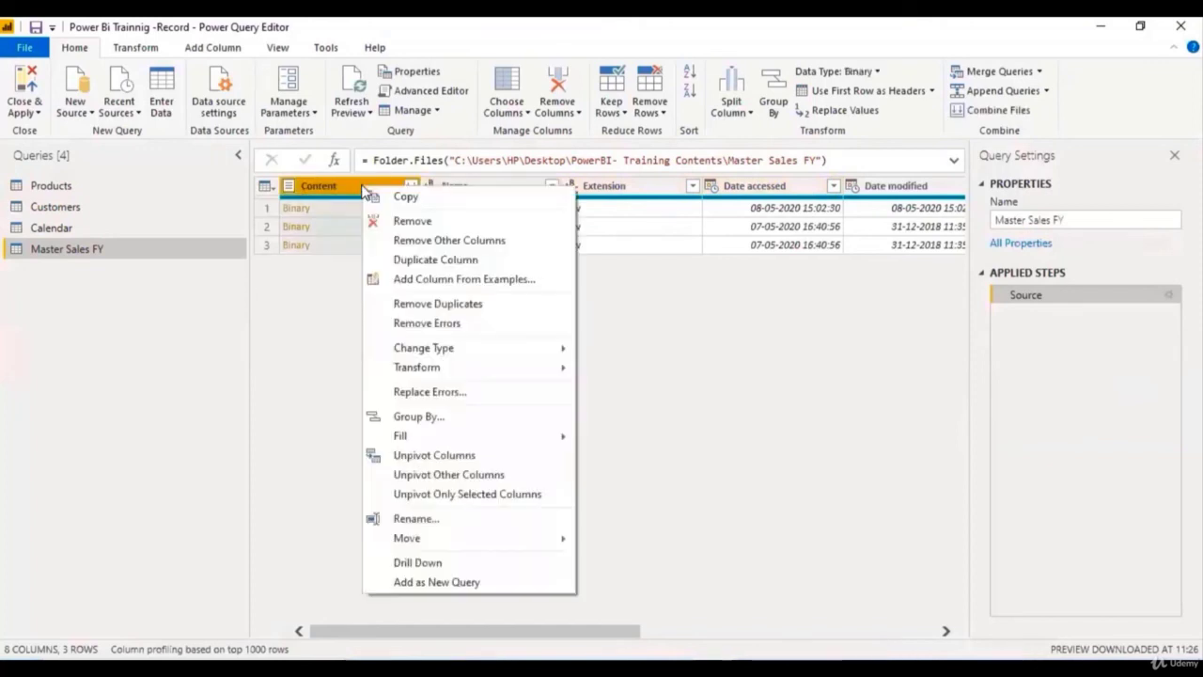
left_click(438, 242)
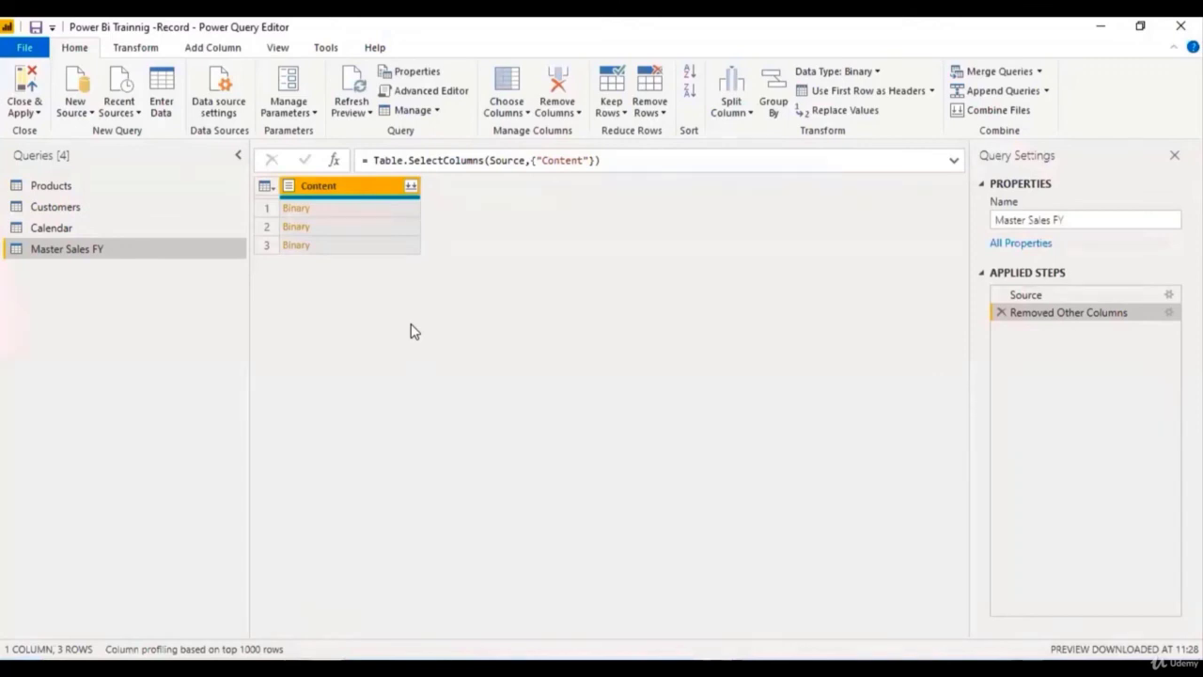
left_click(410, 187)
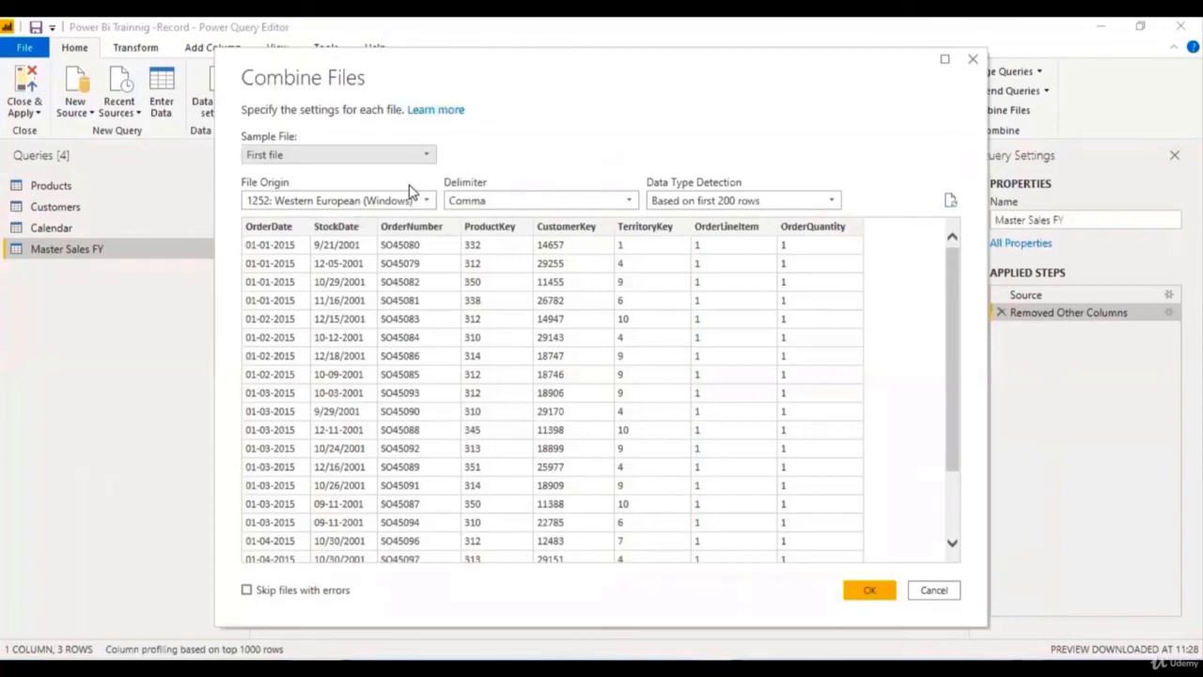
left_click(868, 592)
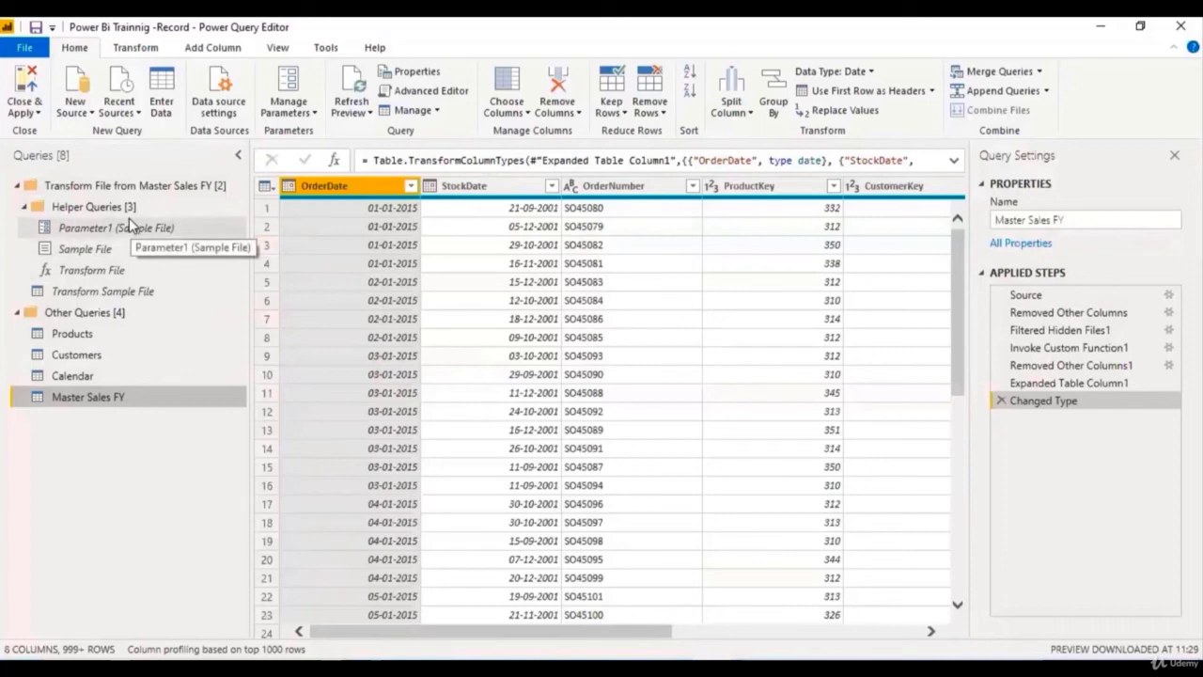
Step: Check the complete range of OrderDate values in the combined Master Sales FY query
left_click(411, 188)
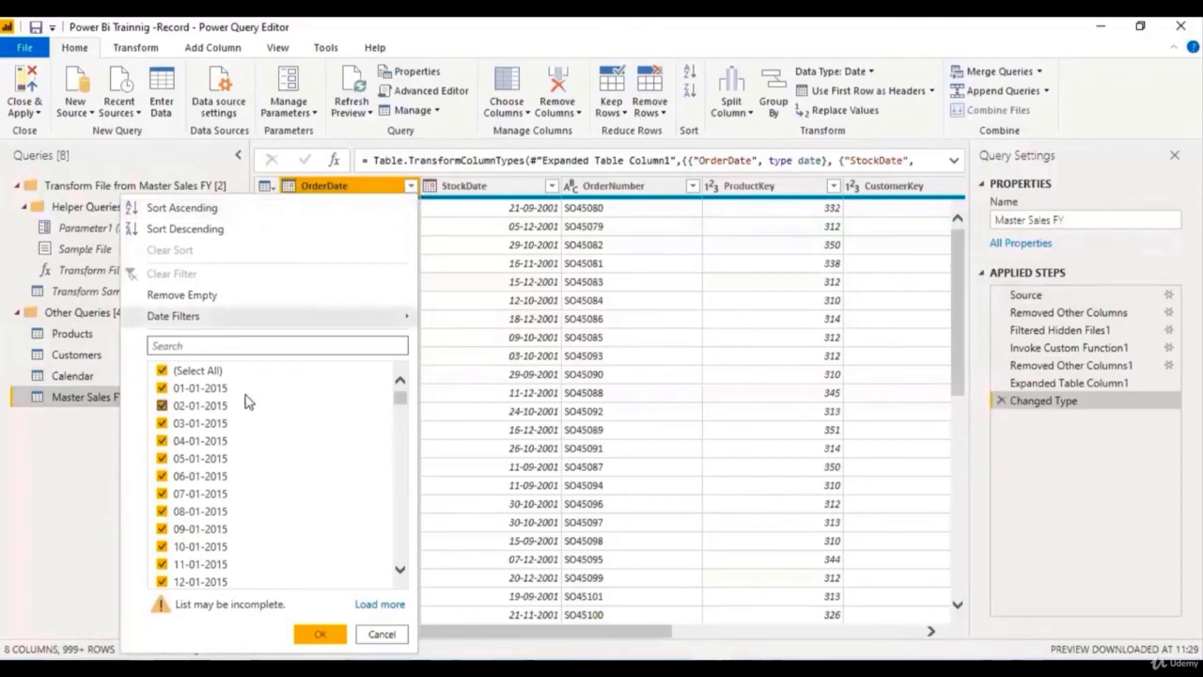
left_click(380, 606)
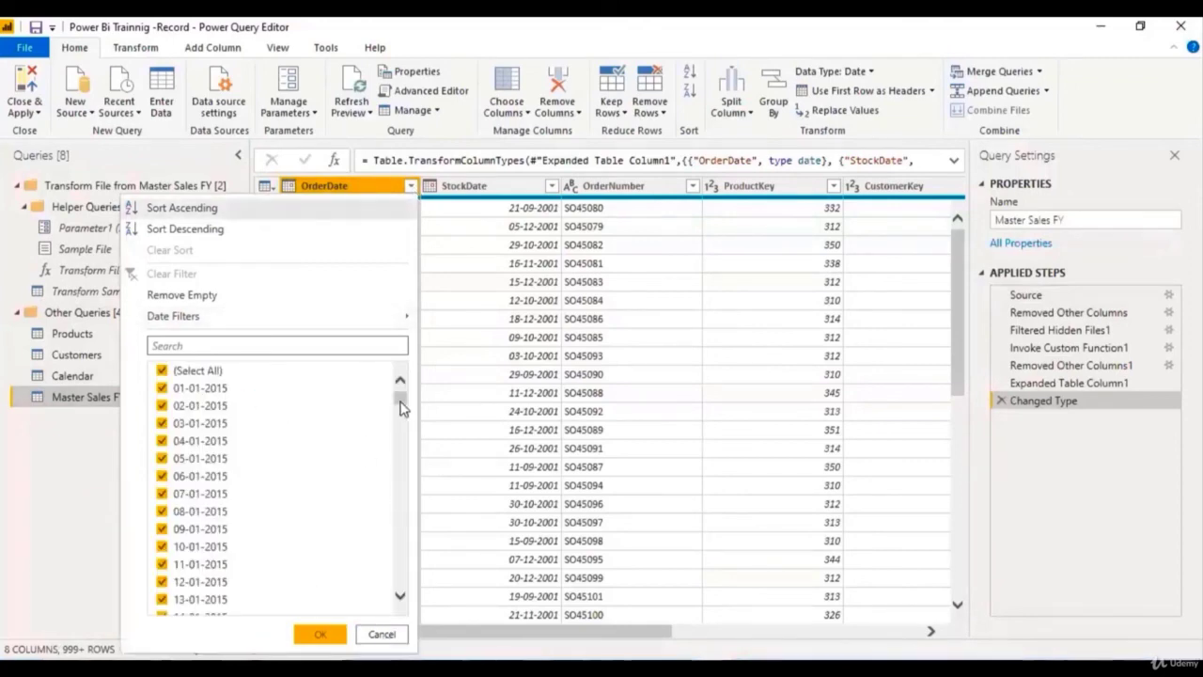
left_click_drag(400, 397, 404, 602)
left_click(392, 634)
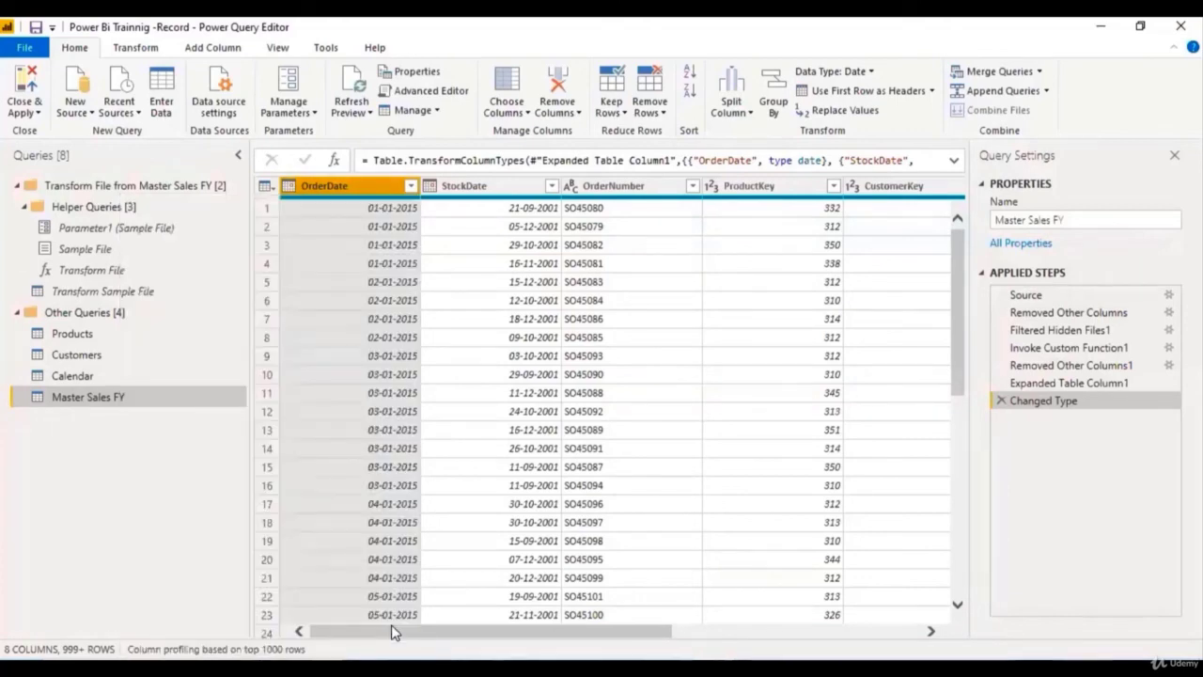
Step: Rename the Master Sales FY query as Sales, and close the query editor with the changes applied
left_click(1068, 219)
key("BackSpace")
key("BackSpace")
key("BackSpace")
key("BackSpace")
key("BackSpace")
key("BackSpace")
key("BackSpace")
key("BackSpace")
key("BackSpace")
key("BackSpace")
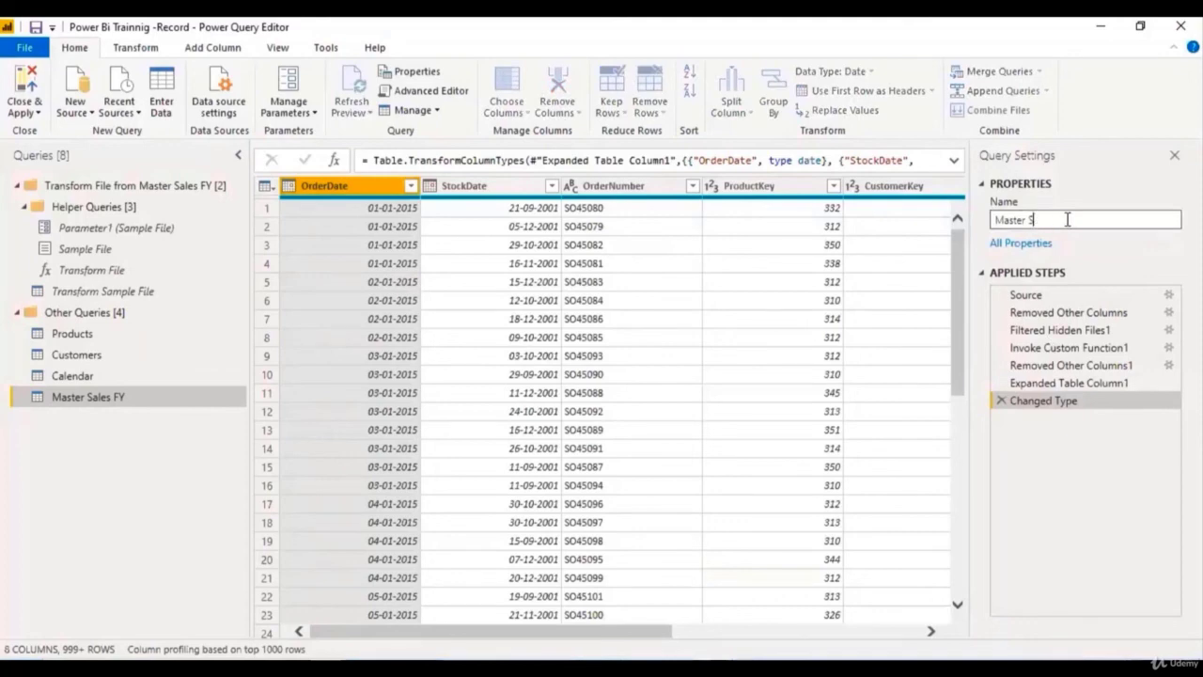
key("BackSpace")
key("BackSpace")
key("BackSpace")
key("BackSpace")
key("BackSpace")
type("Sales")
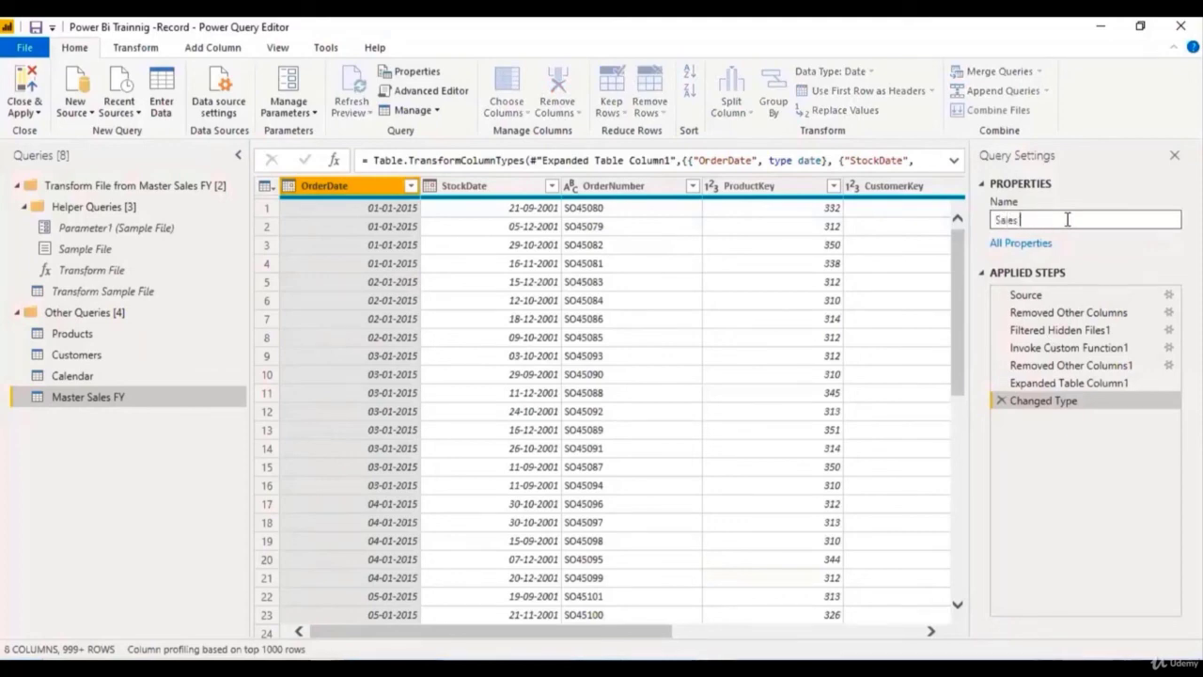
key("Return")
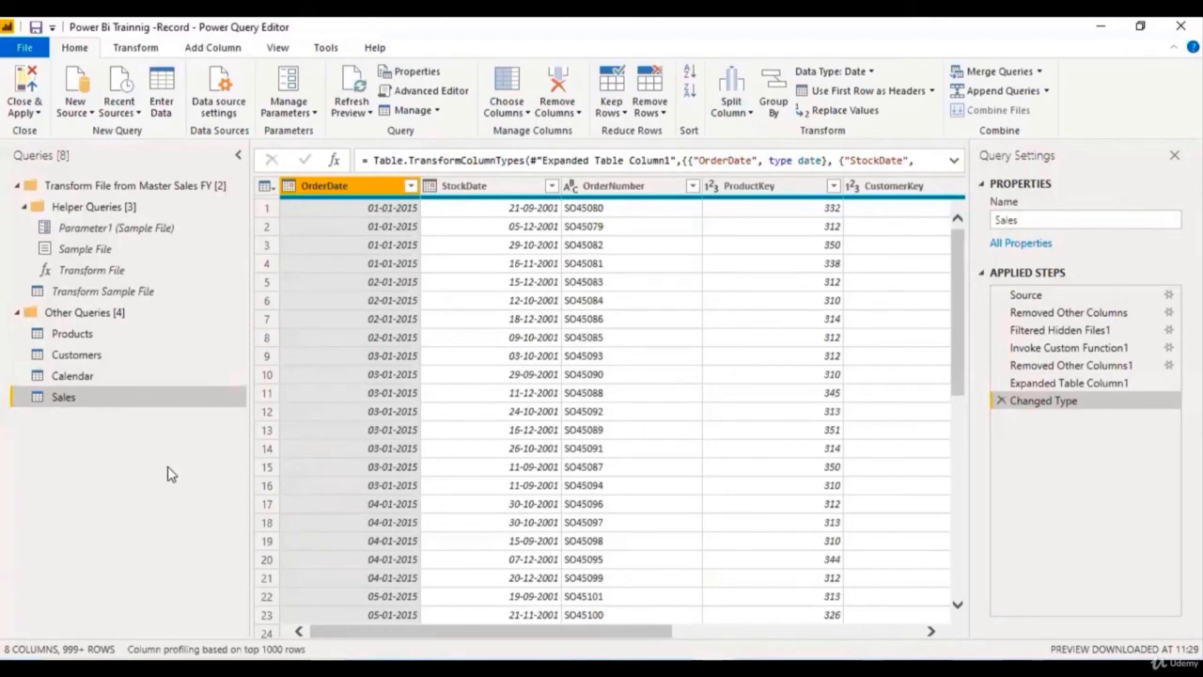
left_click(37, 113)
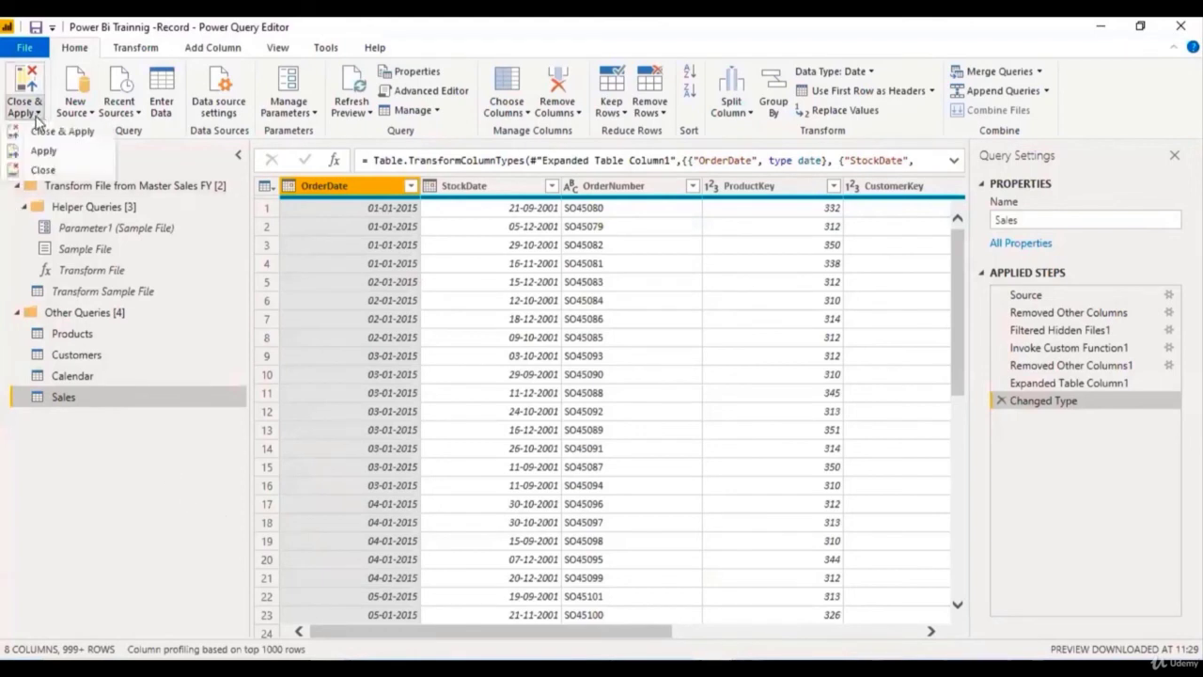
left_click(47, 131)
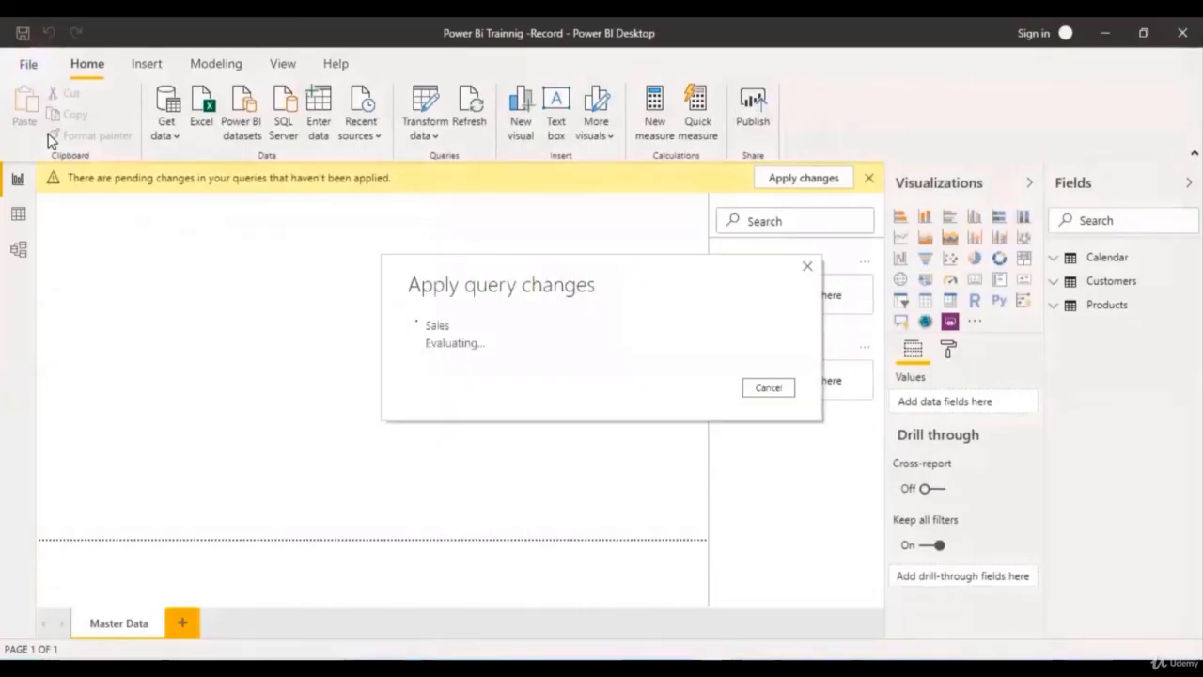